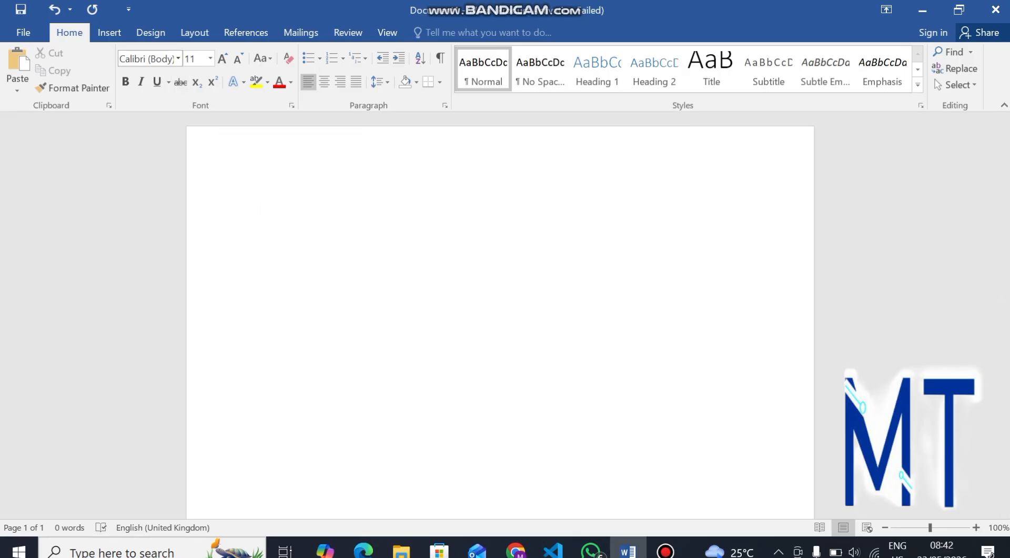
Step: Switch to the Layout ribbon to show page setup options for the blank document
{"action": "left_click", "coordinate": [194, 32]}
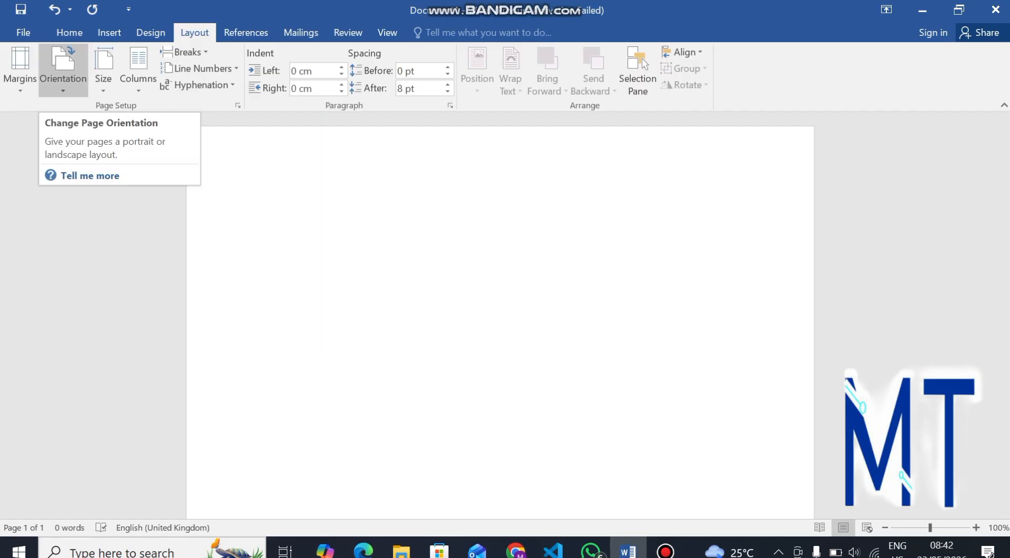
Step: Set the page to landscape, then type a test line and delete it all
{"action": "left_click", "coordinate": [62, 66]}
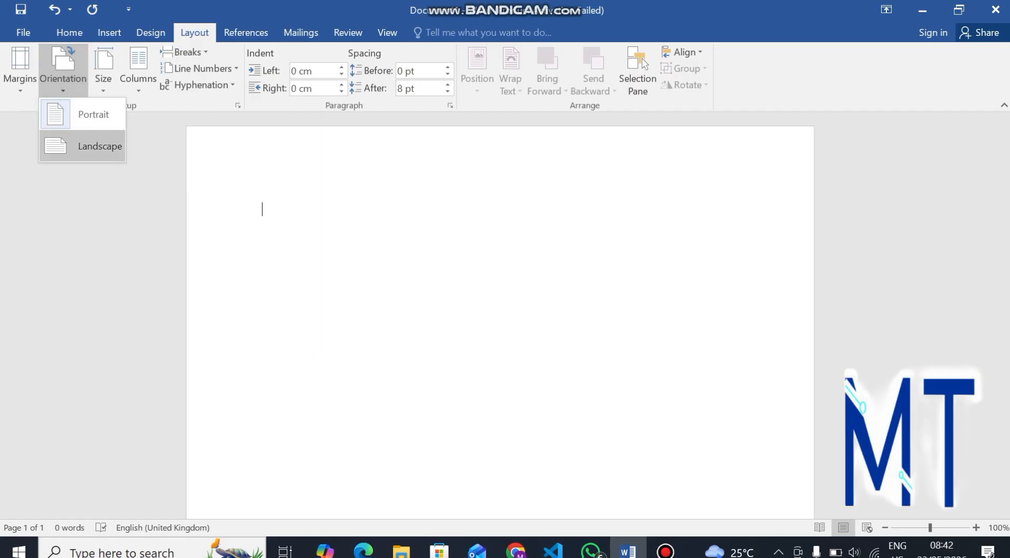
{"action": "left_click", "coordinate": [99, 146]}
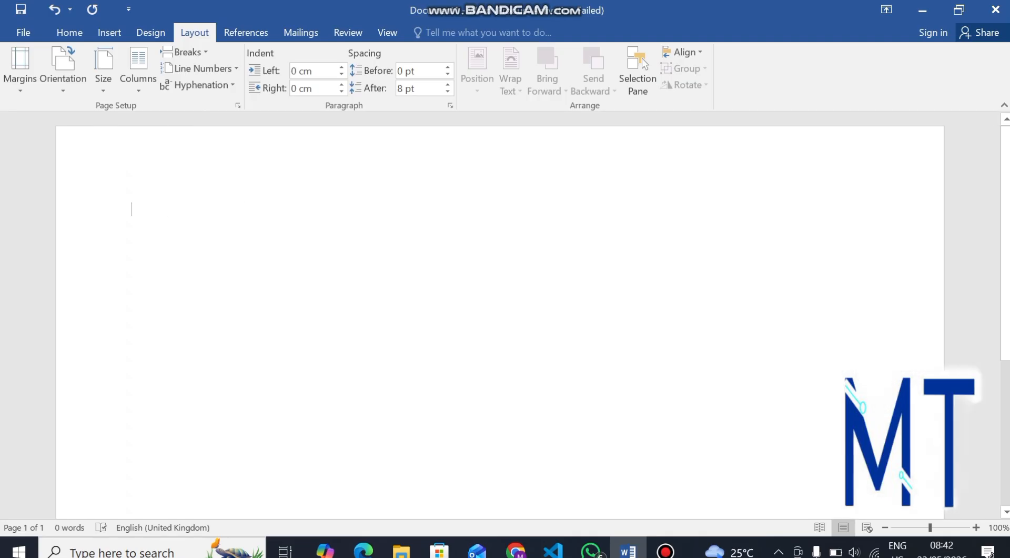
{"action": "type", "text": "jiaoifjoifjaoijoifjoij"}
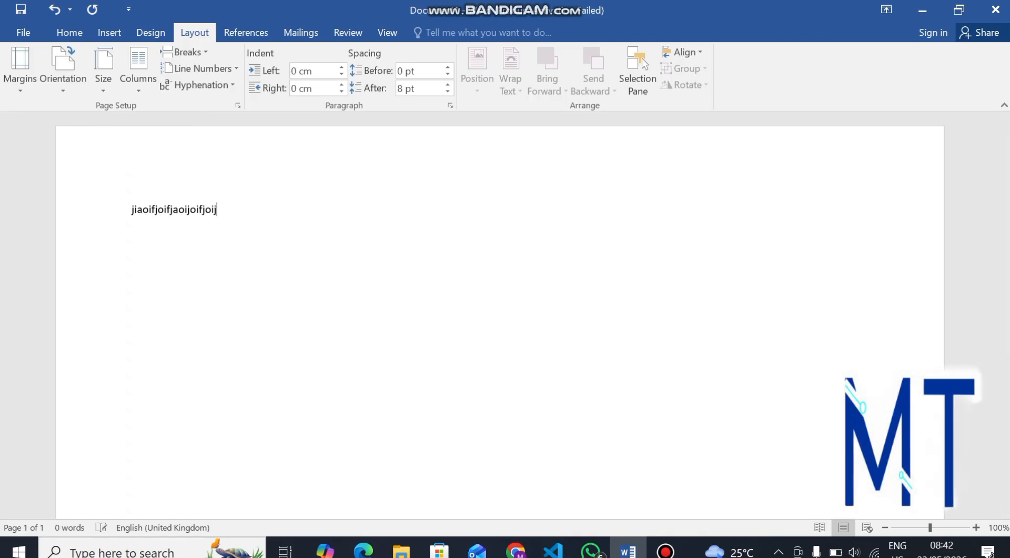
{"action": "type", "text": "oifjaoijiodkfjoifjoifkejfoijiaiojejaj"}
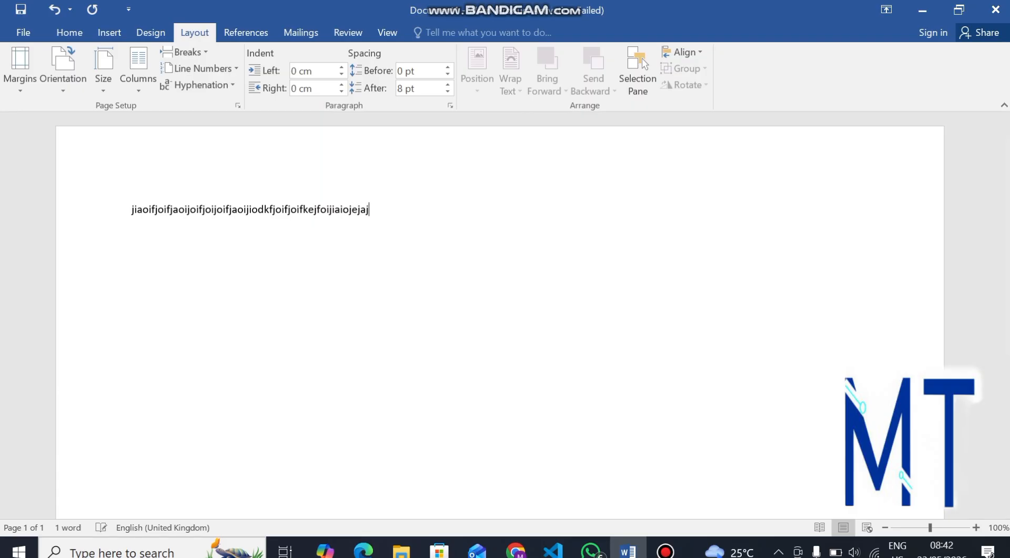
{"action": "type", "text": "ajajajaaaaaaaaaaaaaaaaaaaaaaaaaaaaaaaaaa"}
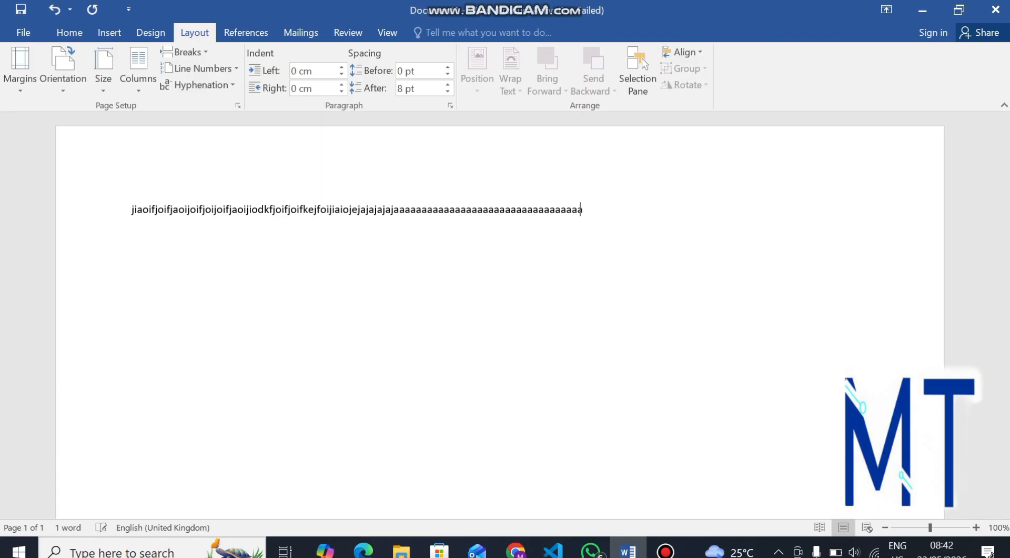
{"action": "type", "text": "aaaaaaaaaaaaaaaaaaaaaaaaaaaaaaaaaaaaaA"}
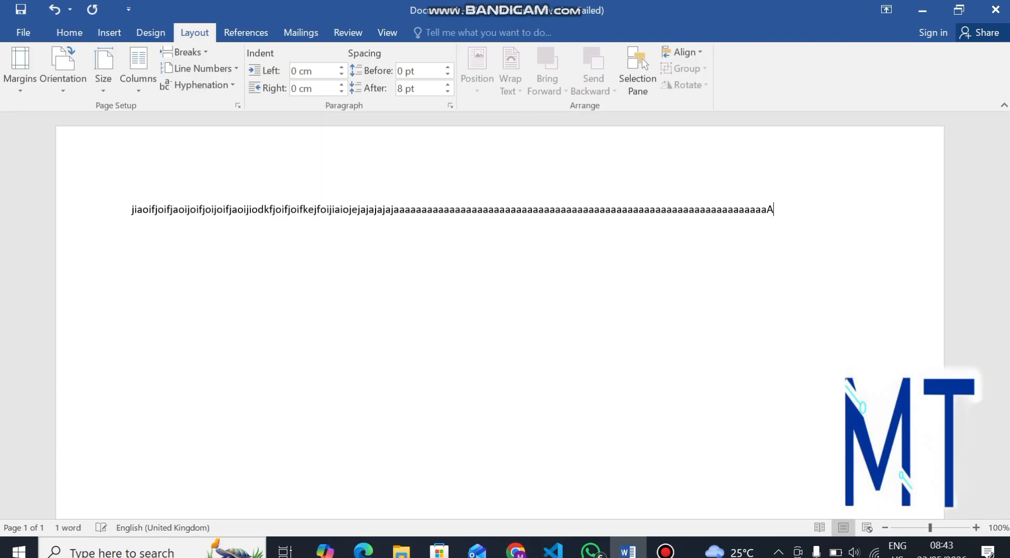
{"action": "key", "text": "ctrl+a"}
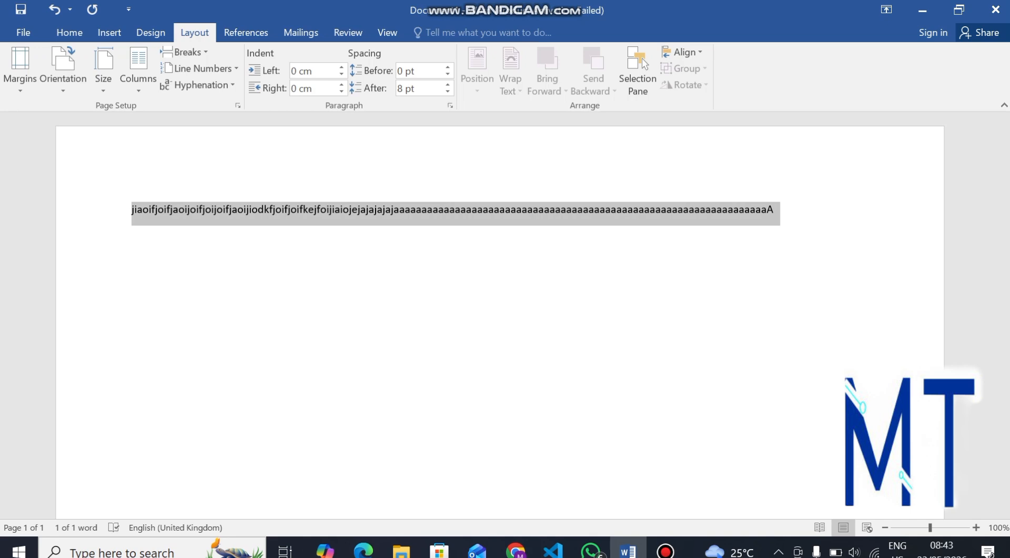
{"action": "key", "text": "BackSpace"}
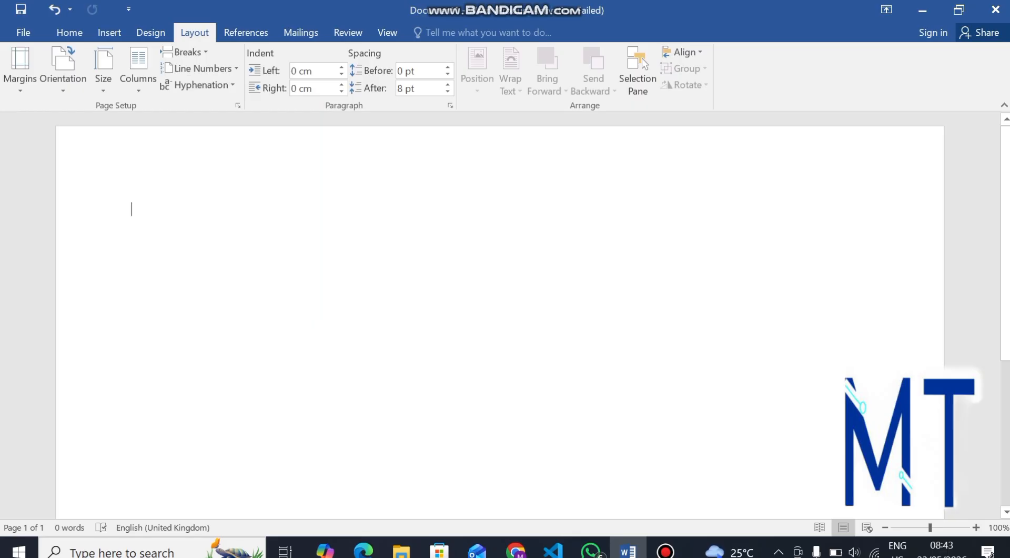
Step: Set the page back to portrait, then type a longer test line and delete it
{"action": "left_click", "coordinate": [63, 71]}
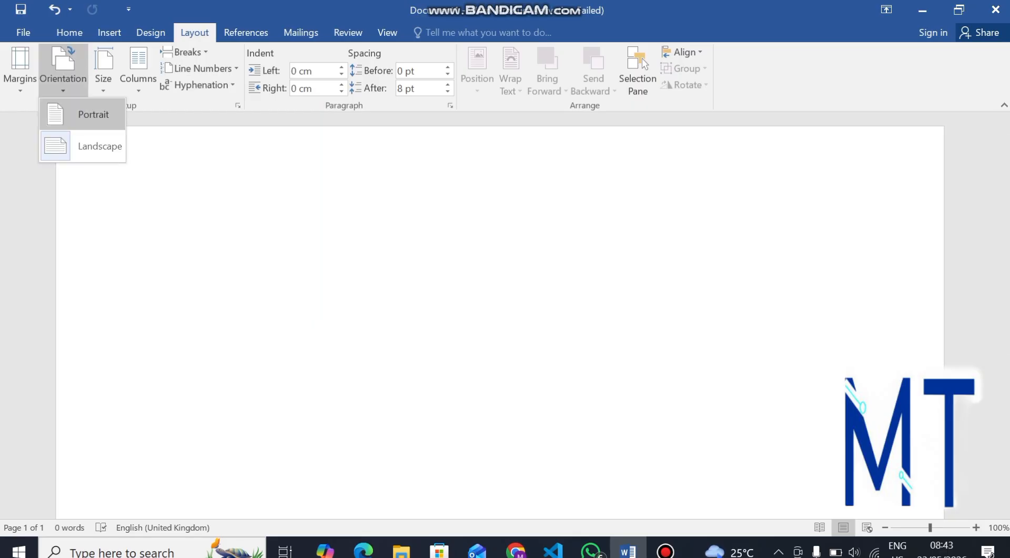
{"action": "left_click", "coordinate": [93, 112]}
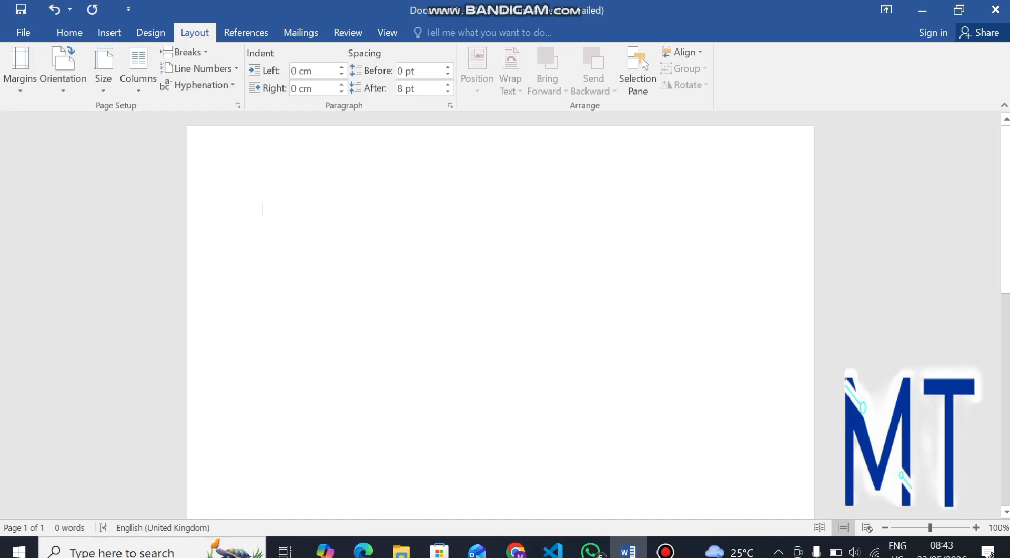
{"action": "type", "text": "jaoklfaldhflafh"}
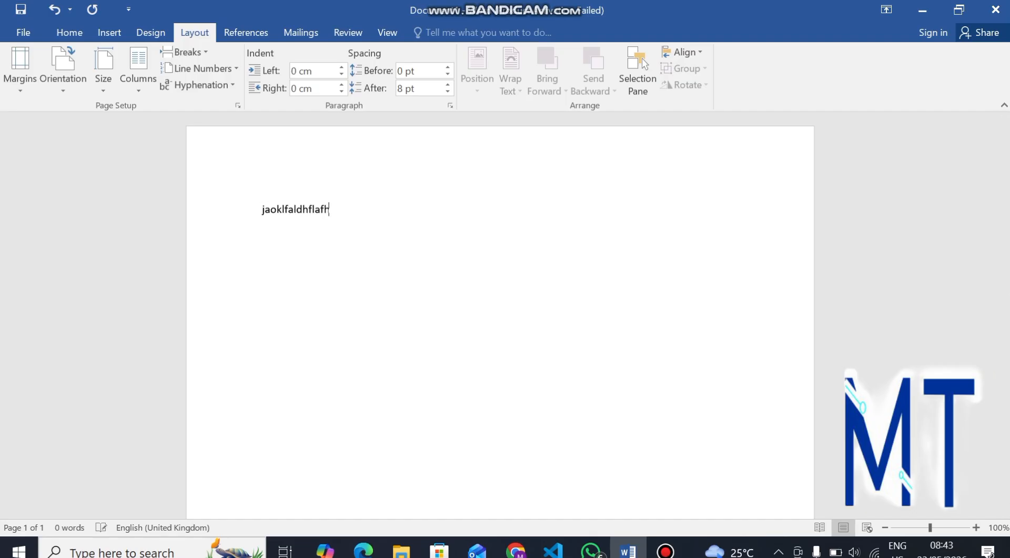
{"action": "type", "text": "dlkahfdlkfhadlfjslkafalkfklfkfaklfajf"}
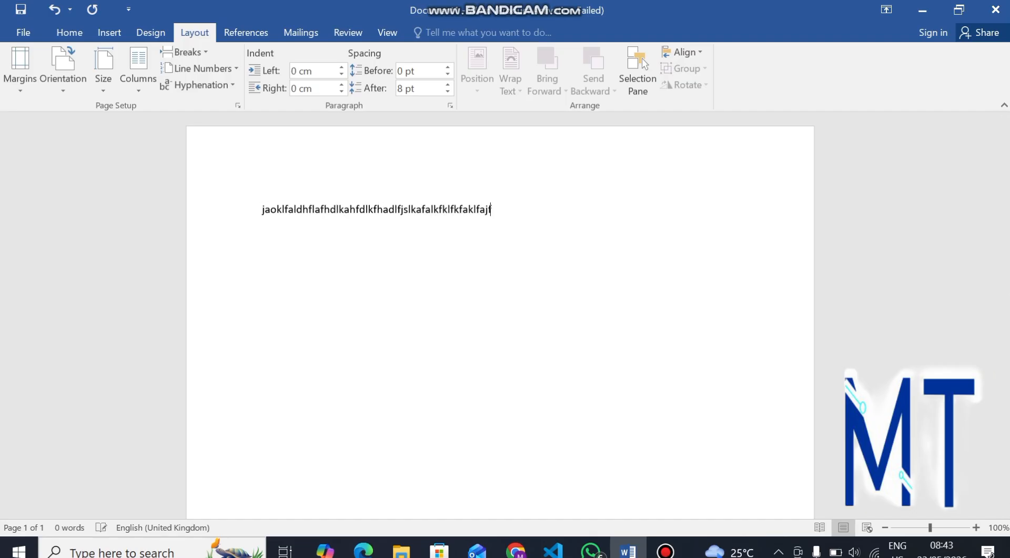
{"action": "type", "text": "llksfdlfdallkalkfjlkfjslfkjkjfjf"}
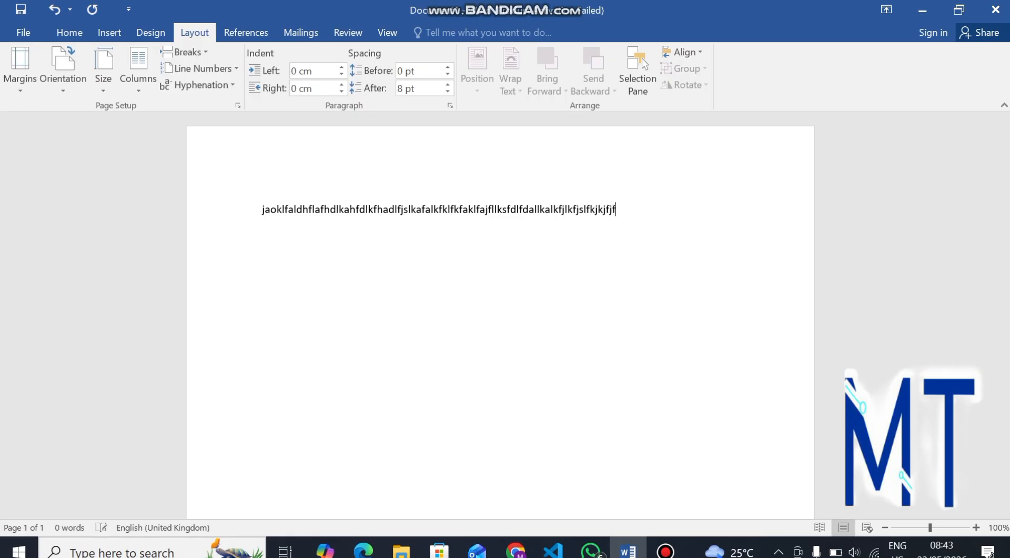
{"action": "type", "text": "janfdjljlkfjffjfjjfdlkjkflkdfjfjlkjf"}
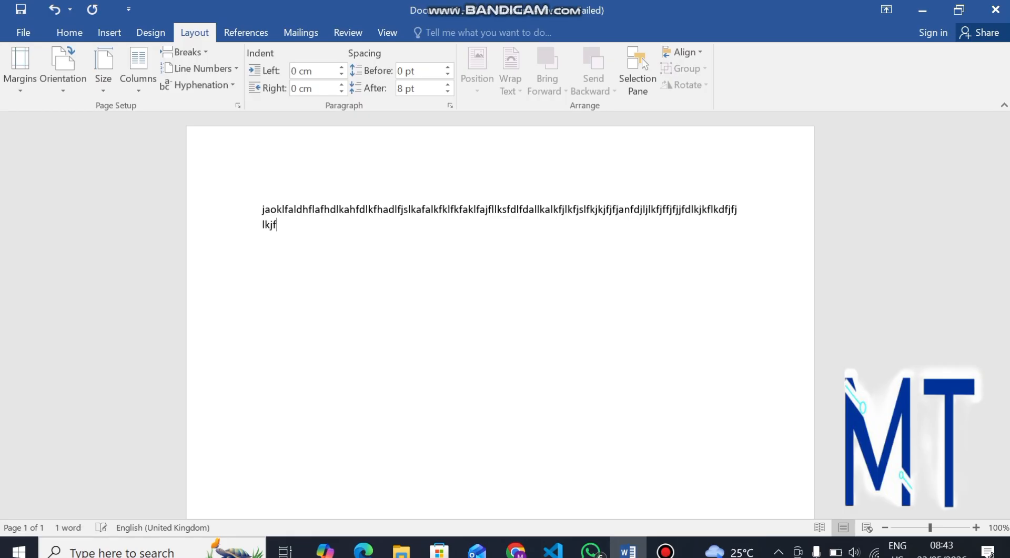
{"action": "key", "text": "BackSpace"}
{"action": "key", "text": "BackSpace"}
{"action": "key", "text": "BackSpace"}
{"action": "key", "text": "BackSpace"}
{"action": "key", "text": "BackSpace"}
{"action": "key", "text": "BackSpace"}
{"action": "key", "text": "BackSpace"}
{"action": "key", "text": "BackSpace"}
{"action": "key", "text": "BackSpace"}
{"action": "key", "text": "BackSpace"}
{"action": "key", "text": "BackSpace"}
{"action": "key", "text": "BackSpace"}
{"action": "key", "text": "BackSpace"}
{"action": "key", "text": "BackSpace"}
{"action": "key", "text": "BackSpace"}
{"action": "key", "text": "BackSpace"}
{"action": "key", "text": "BackSpace"}
{"action": "key", "text": "BackSpace"}
{"action": "key", "text": "BackSpace"}
{"action": "key", "text": "BackSpace"}
{"action": "key", "text": "ctrl+a"}
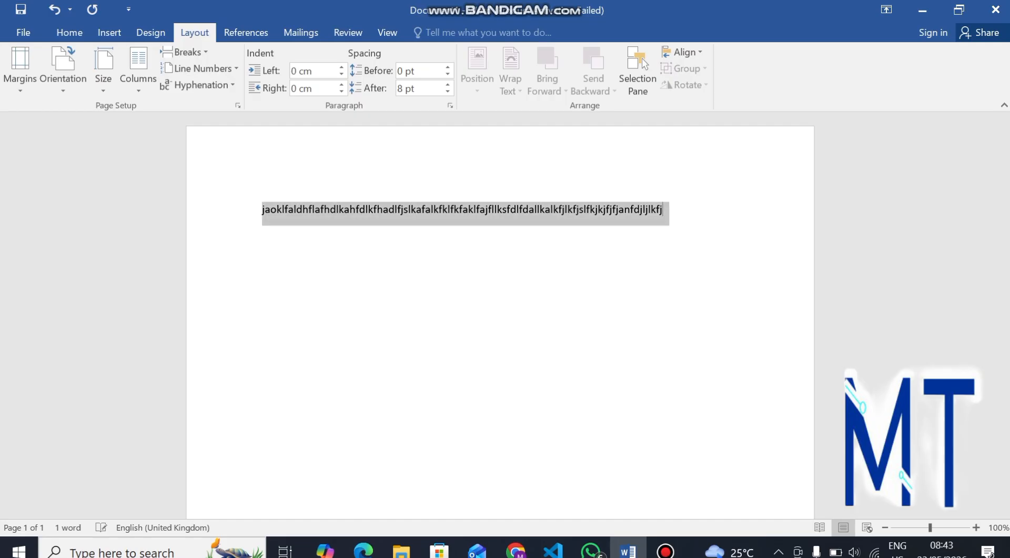
{"action": "key", "text": "BackSpace"}
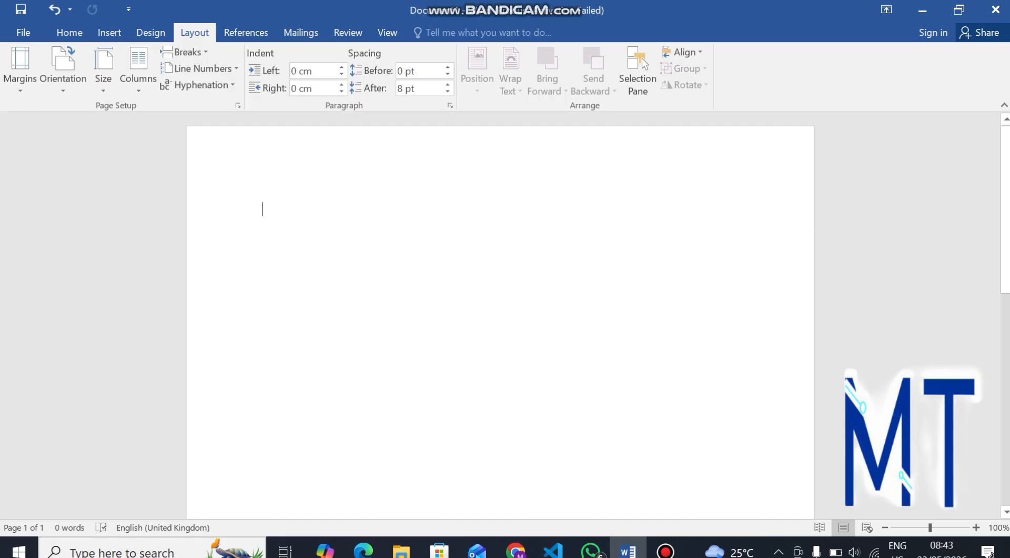
Step: Apply a two-column layout, type a placeholder line and add three blank lines below
{"action": "left_click", "coordinate": [138, 71]}
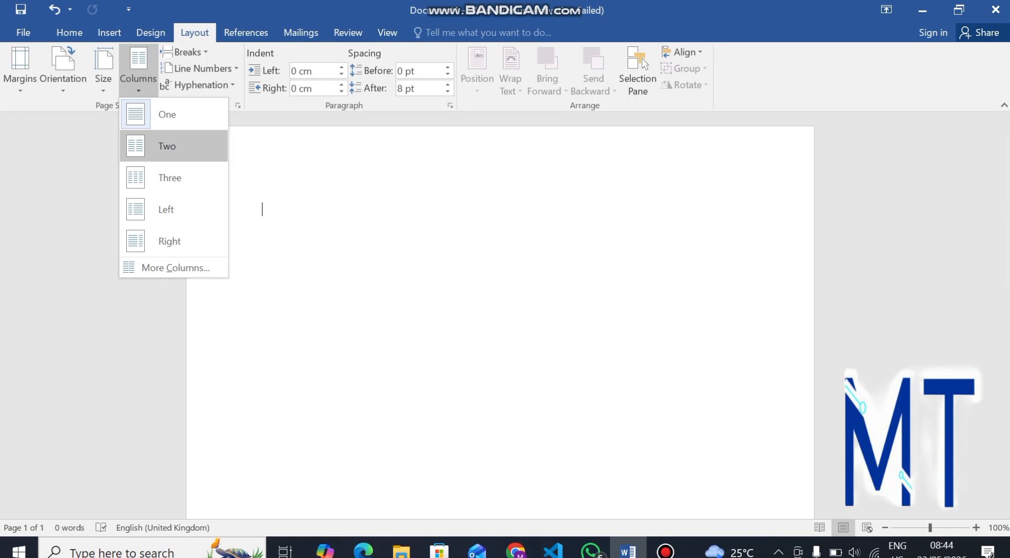
{"action": "left_click", "coordinate": [167, 146]}
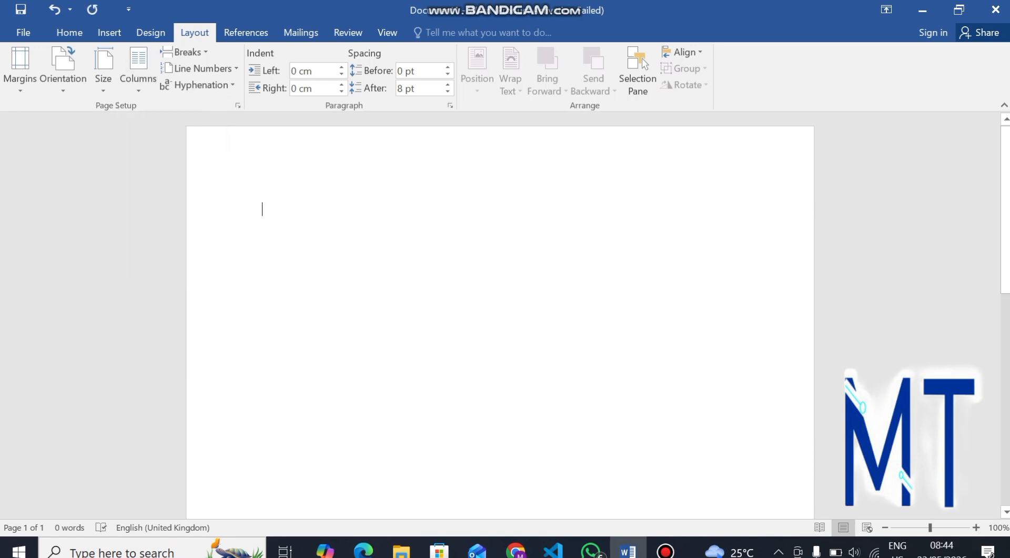
{"action": "type", "text": "jefaj"}
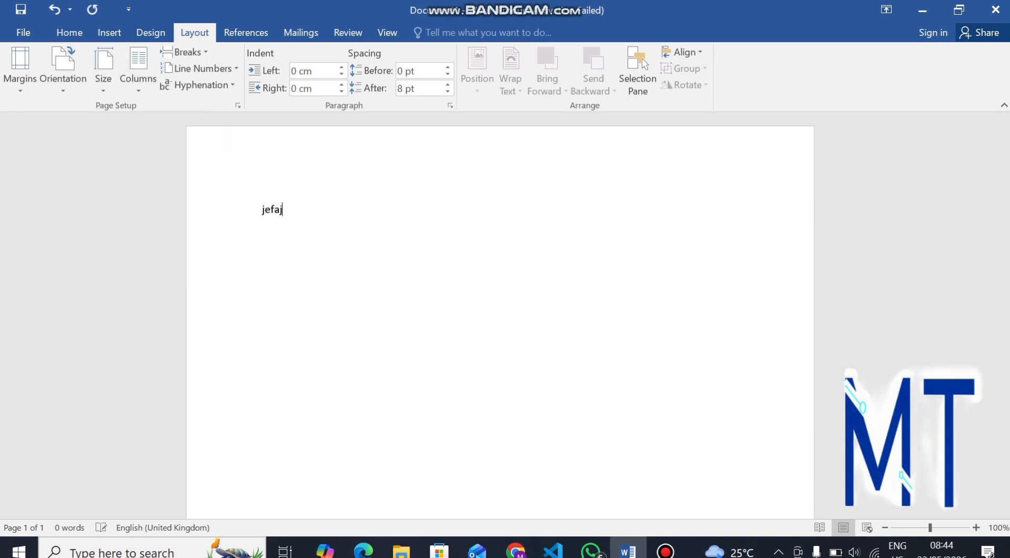
{"action": "type", "text": "fkljfkfjklfljfkljfkkajlkjjajjfja"}
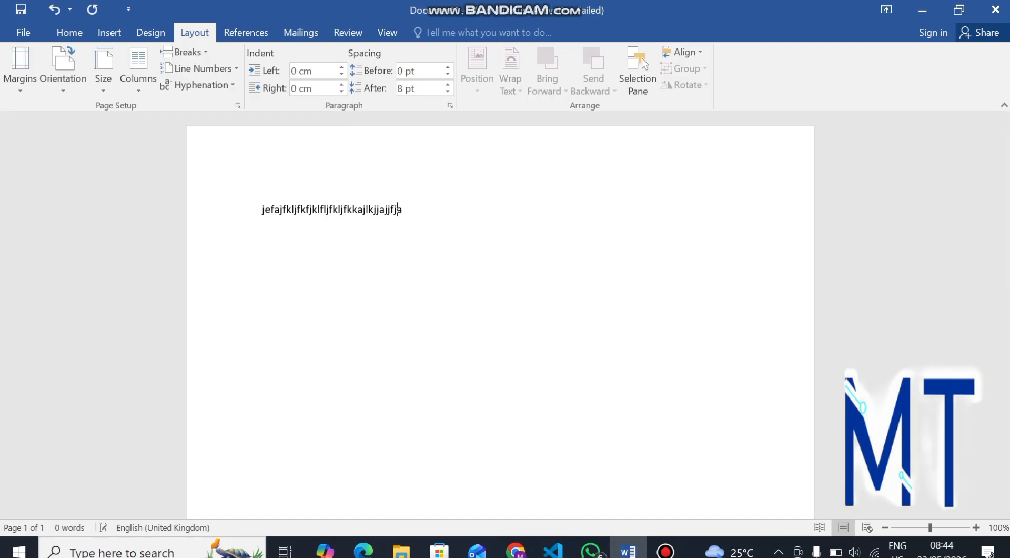
{"action": "type", "text": "kfkljlkjlljoajkjkljaslkjcjkalf"}
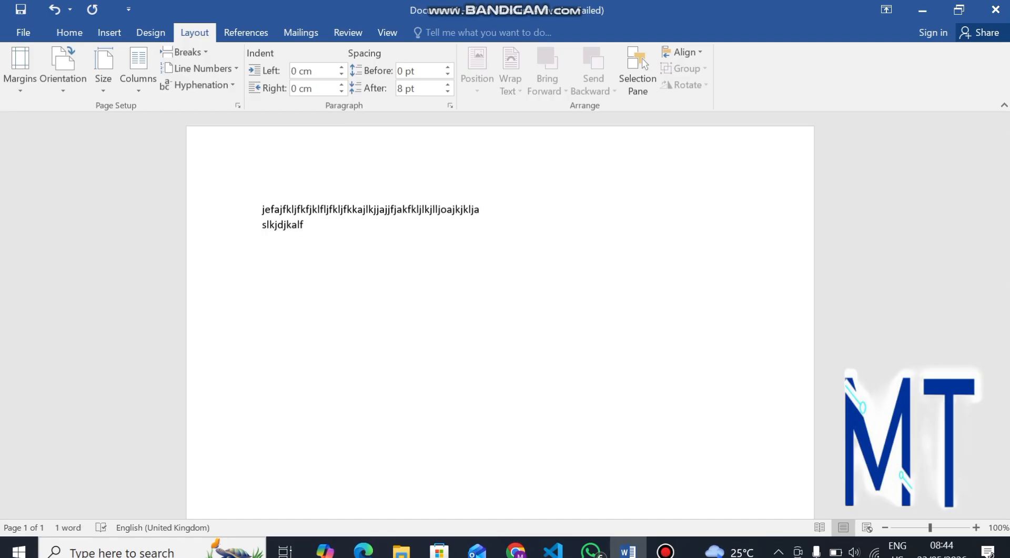
{"action": "type", "text": "jajallffkfkfkfk"}
{"action": "type", "text": "fkffk"}
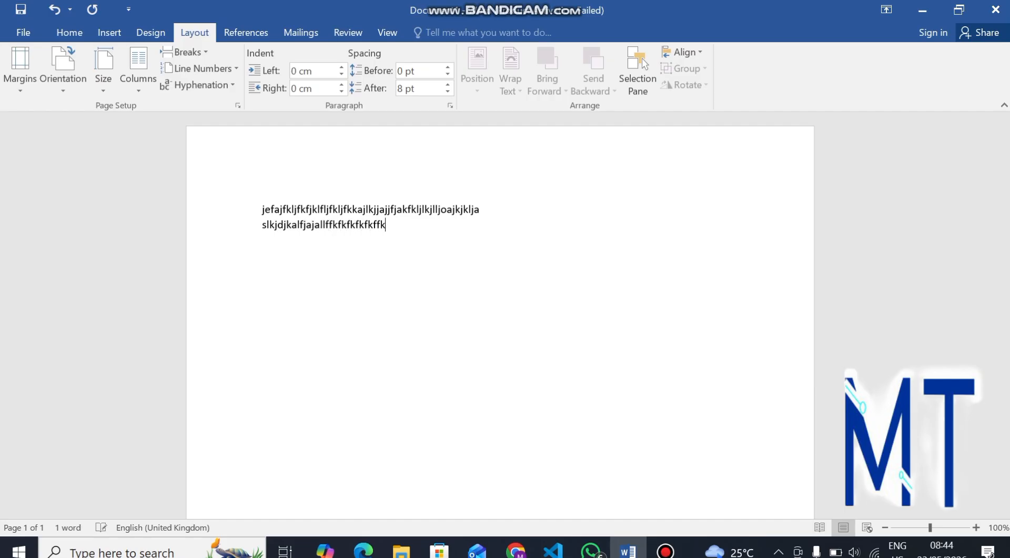
{"action": "type", "text": "lfmljafklajkjflka"}
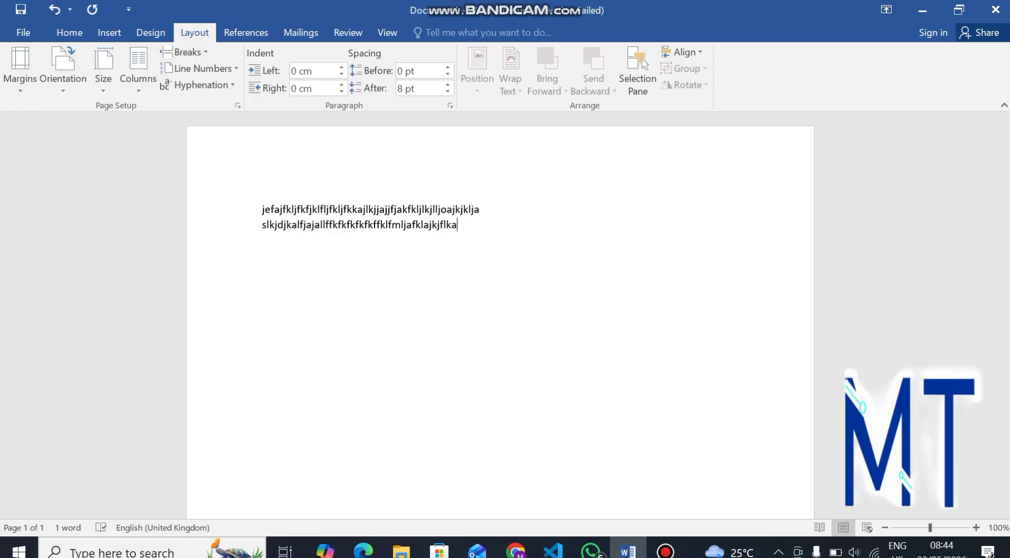
{"action": "key", "text": "Return"}
{"action": "key", "text": "Return"}
{"action": "key", "text": "Return"}
{"action": "key", "text": "Return"}
{"action": "key", "text": "Return"}
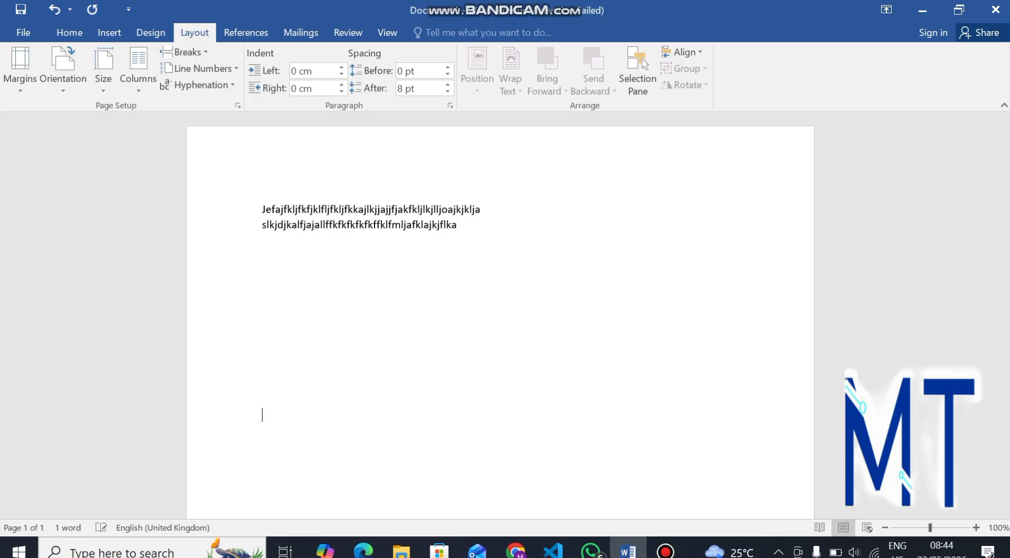
{"action": "key", "text": "Return"}
{"action": "key", "text": "Return"}
{"action": "key", "text": "Return"}
{"action": "key", "text": "Return"}
{"action": "key", "text": "Return"}
{"action": "key", "text": "Return"}
{"action": "key", "text": "Return"}
{"action": "key", "text": "Return"}
{"action": "key", "text": "Return"}
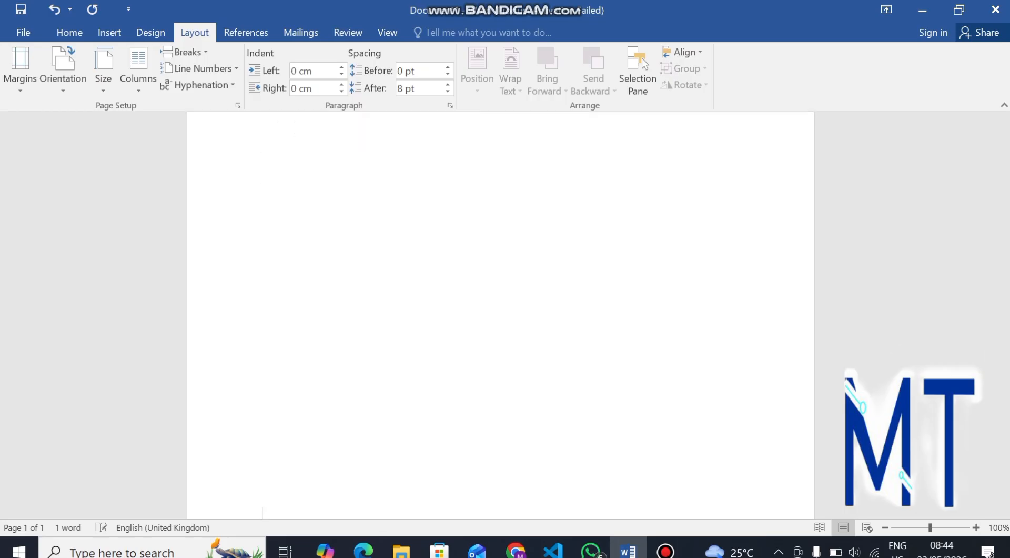
{"action": "key", "text": "Return"}
{"action": "key", "text": "Return"}
{"action": "key", "text": "Return"}
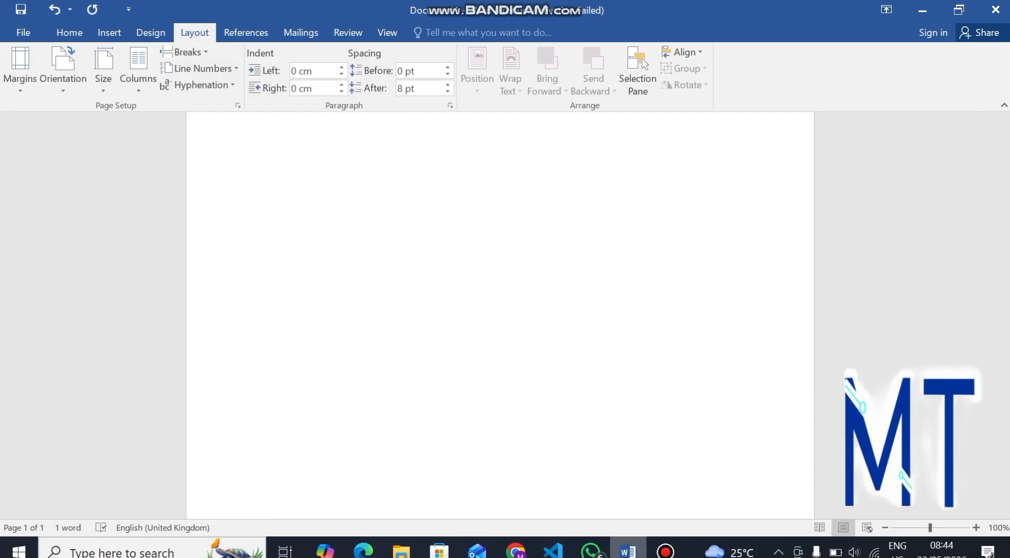
Step: Bring the Bandicam recorder window forward, then return to the Word document
{"action": "mouse_move", "coordinate": [666, 549]}
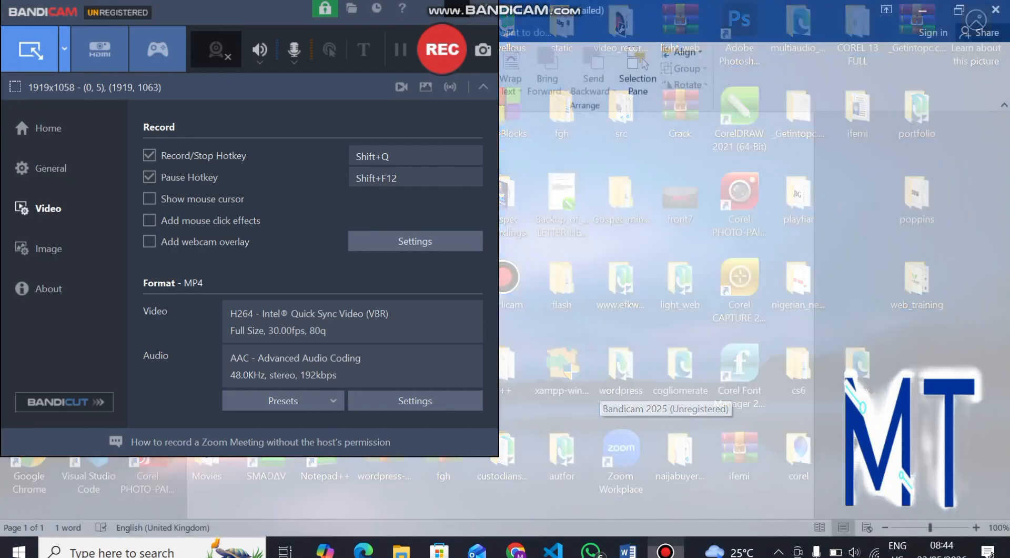
{"action": "left_click", "coordinate": [665, 485]}
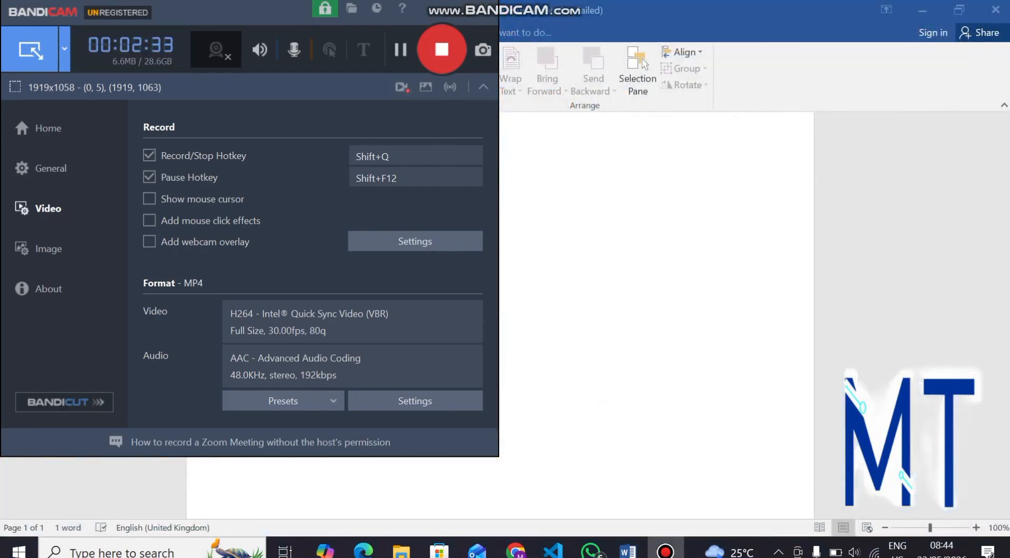
{"action": "left_click", "coordinate": [520, 136]}
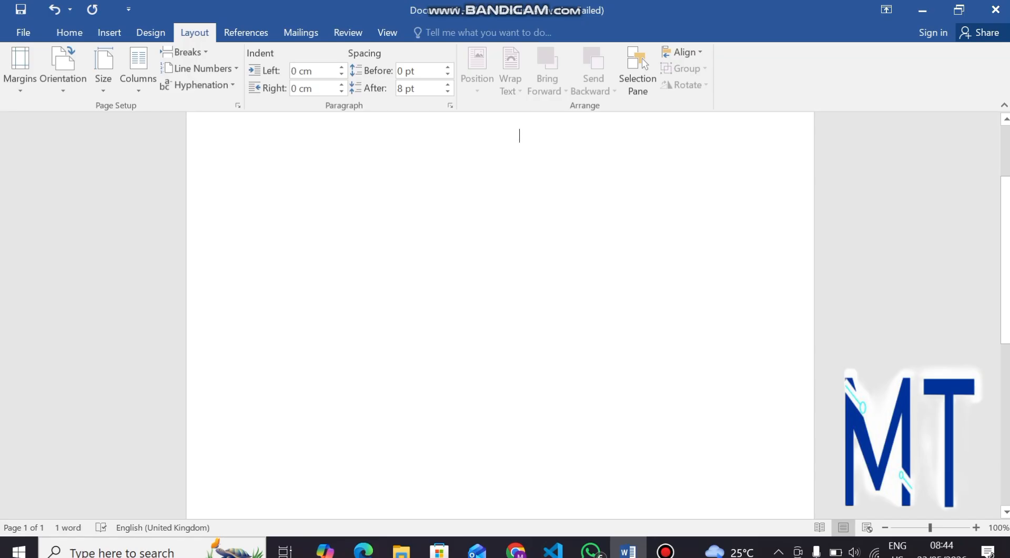
Step: Type a short test word, remove the blank line above it, then select and delete all text
{"action": "type", "text": "kmalmflkafmlkjakllk"}
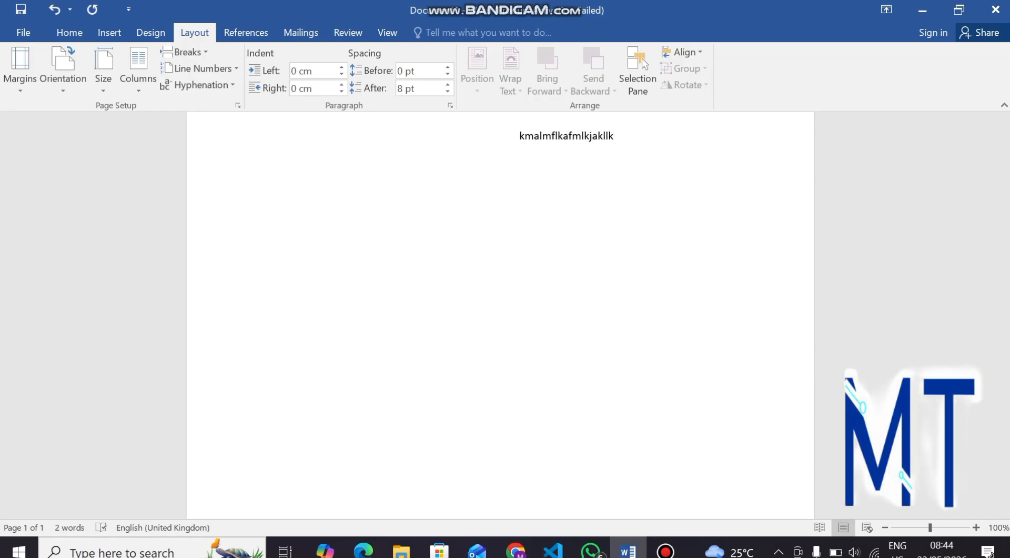
{"action": "scroll", "coordinate": [500, 316], "scroll_direction": "up", "scroll_amount": 3}
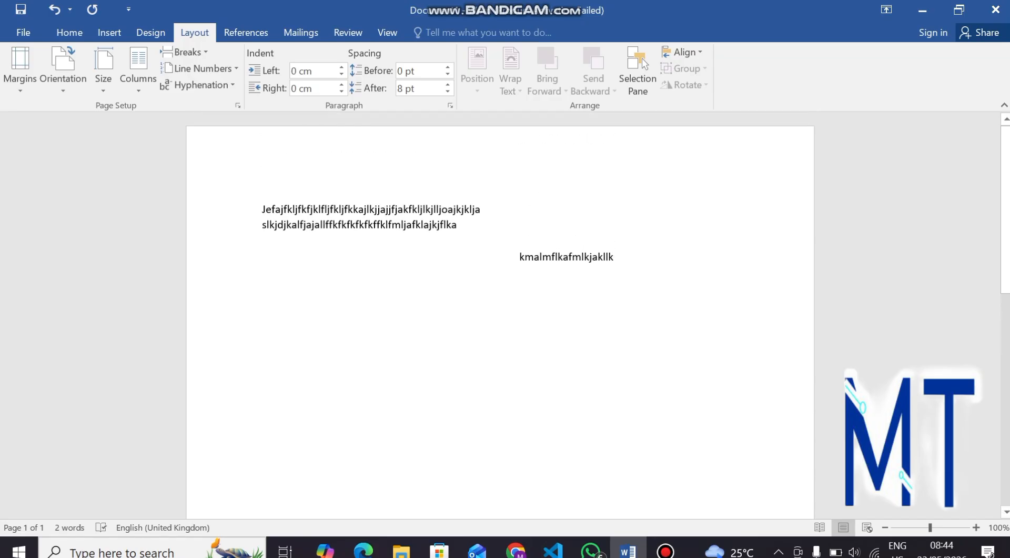
{"action": "left_click", "coordinate": [520, 232]}
{"action": "key", "text": "BackSpace"}
{"action": "key", "text": "BackSpace"}
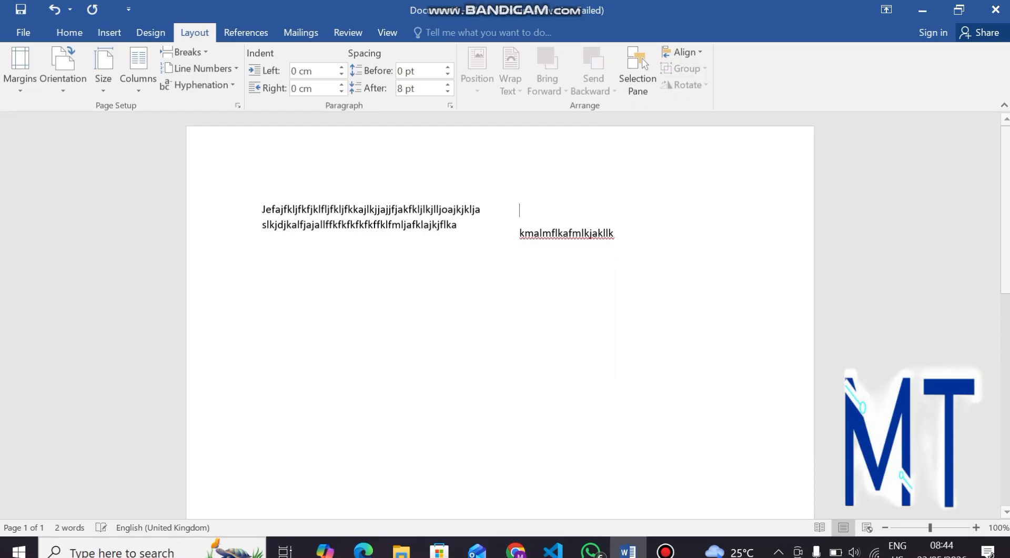
{"action": "scroll", "coordinate": [500, 316], "scroll_direction": "up", "scroll_amount": 5}
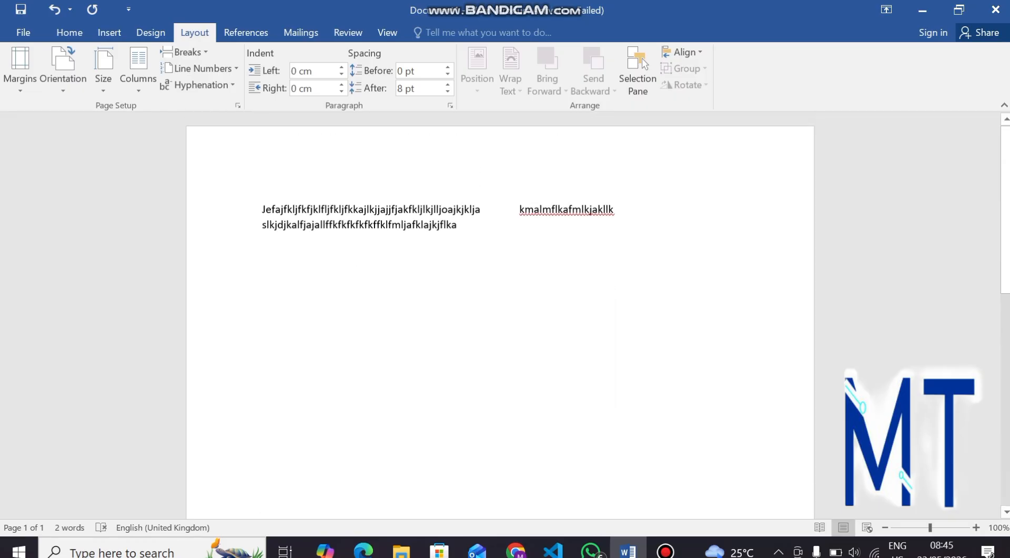
{"action": "key", "text": "ctrl+a"}
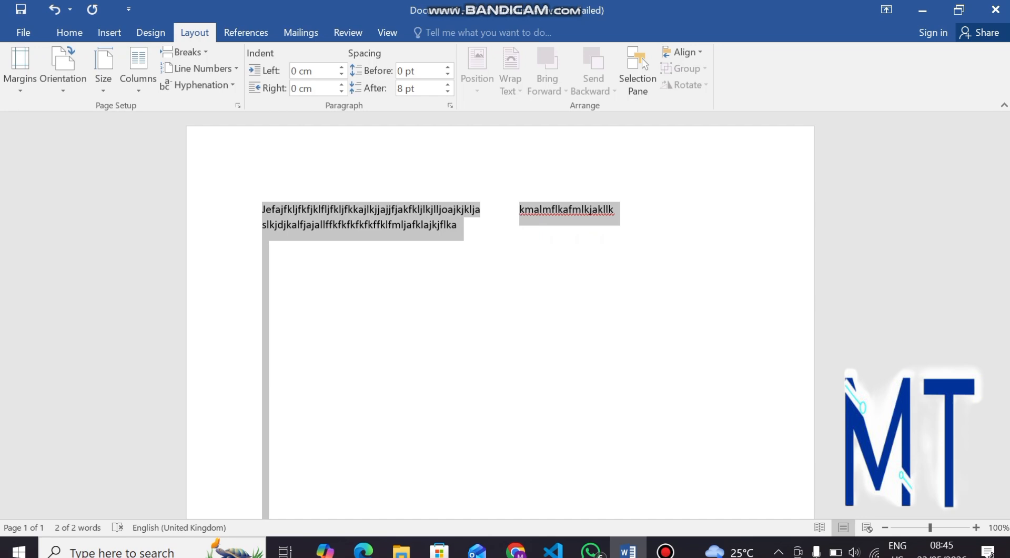
{"action": "key", "text": "Delete"}
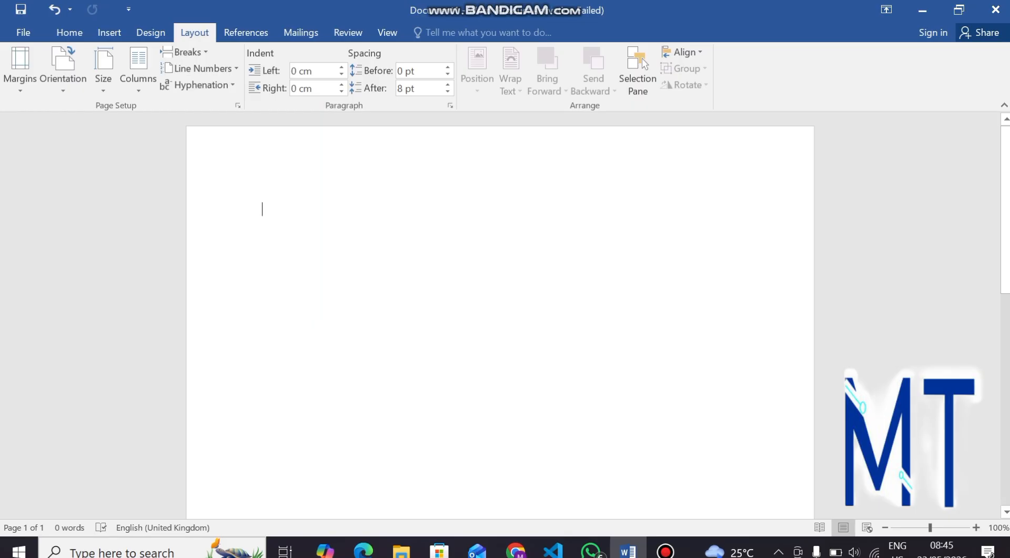
{"action": "left_click", "coordinate": [666, 551]}
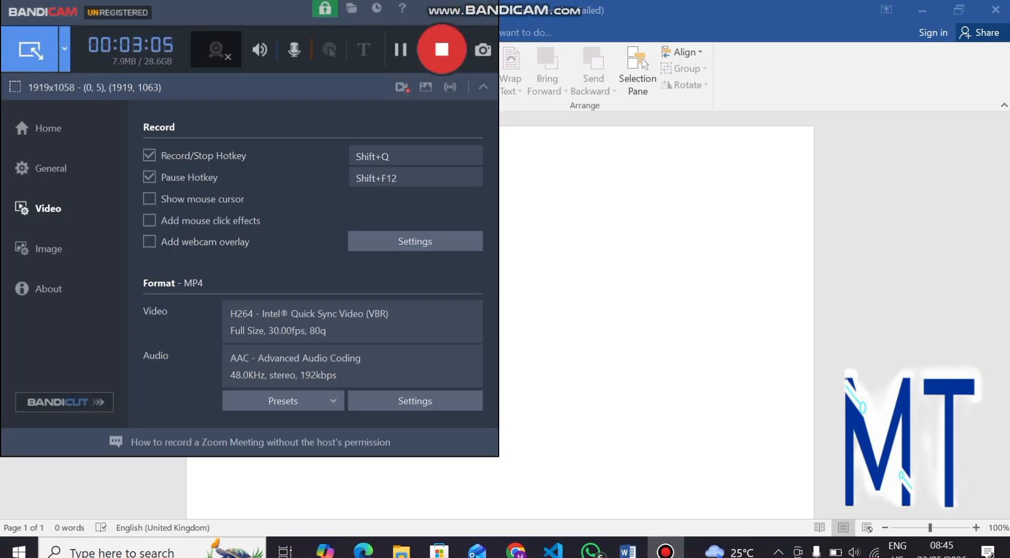
{"action": "left_click", "coordinate": [458, 9]}
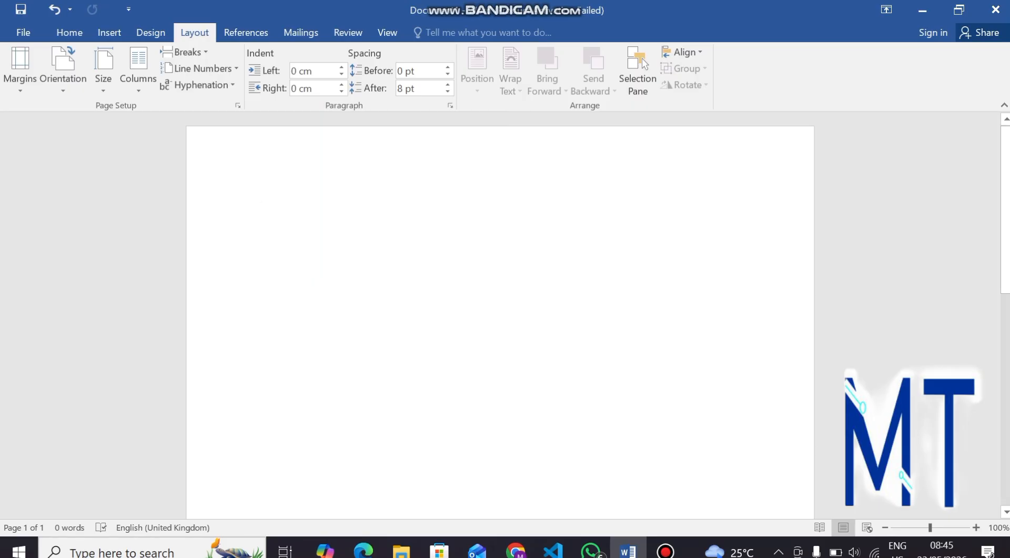
Step: In ChatGPT, request a 500-word essay to use for a Word article
{"action": "mouse_move", "coordinate": [515, 551]}
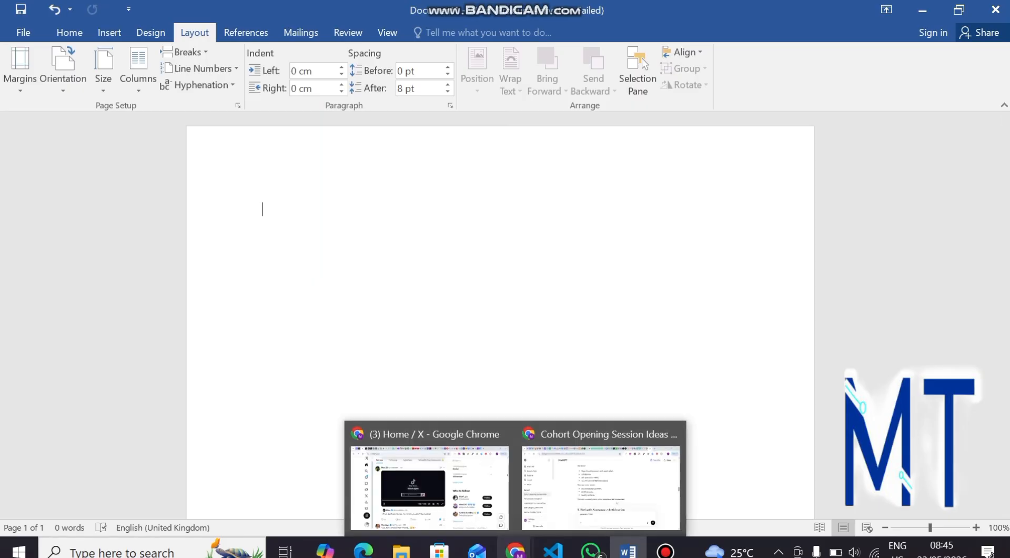
{"action": "mouse_move", "coordinate": [600, 474]}
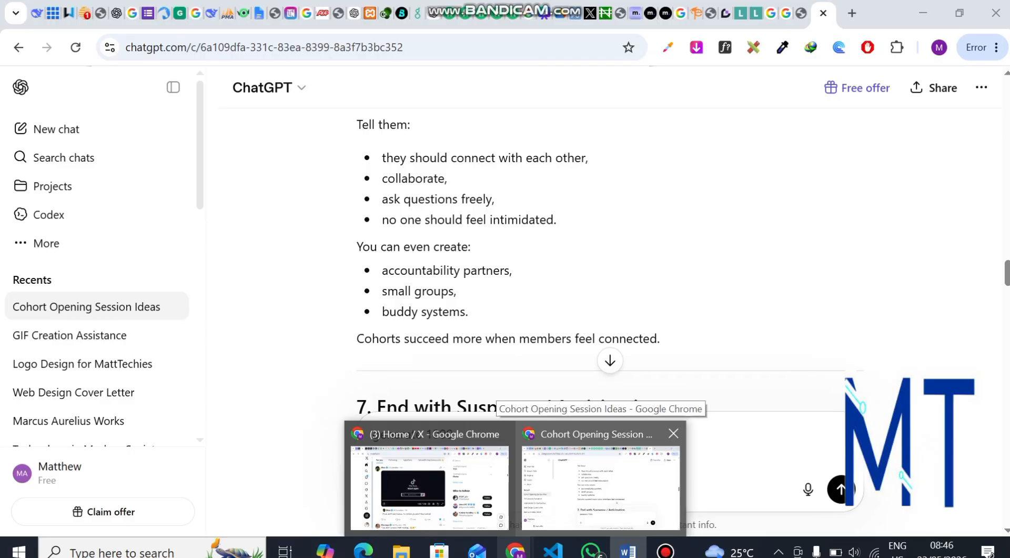
{"action": "left_click", "coordinate": [600, 473]}
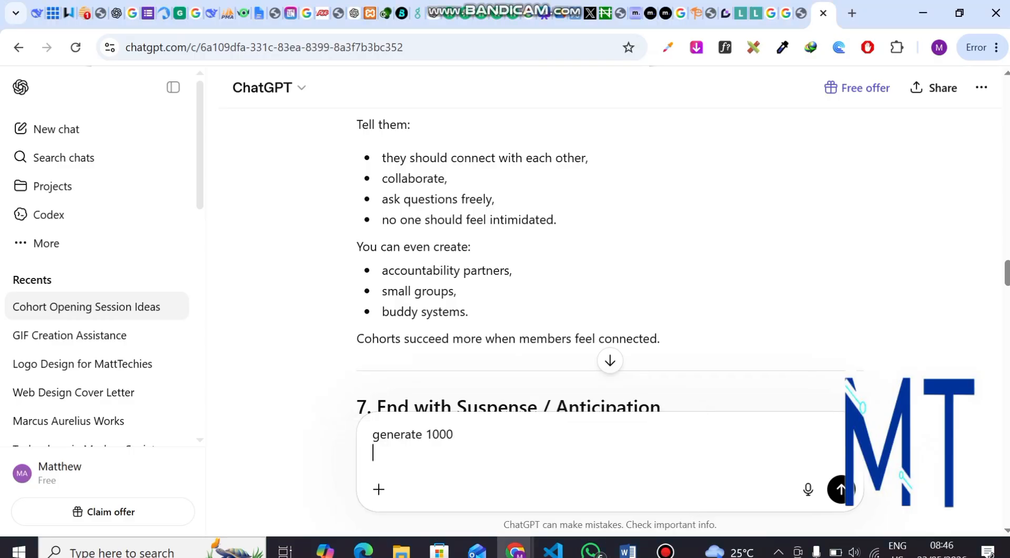
{"action": "type", "text": "words that"}
{"action": "key", "text": "BackSpace"}
{"action": "key", "text": "BackSpace"}
{"action": "key", "text": "BackSpace"}
{"action": "key", "text": "BackSpace"}
{"action": "key", "text": "BackSpace"}
{"action": "key", "text": "BackSpace"}
{"action": "key", "text": "BackSpace"}
{"action": "key", "text": "BackSpace"}
{"action": "key", "text": "BackSpace"}
{"action": "key", "text": "BackSpace"}
{"action": "key", "text": "BackSpace"}
{"action": "key", "text": "BackSpace"}
{"action": "key", "text": "BackSpace"}
{"action": "key", "text": "BackSpace"}
{"action": "key", "text": "BackSpace"}
{"action": "type", "text": "50"}
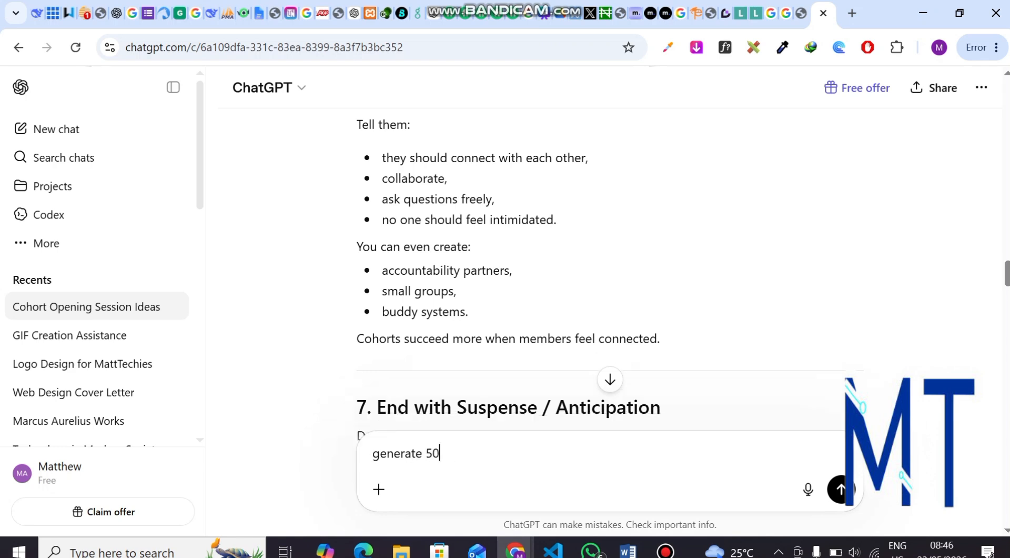
{"action": "type", "text": "0 words that i can use"}
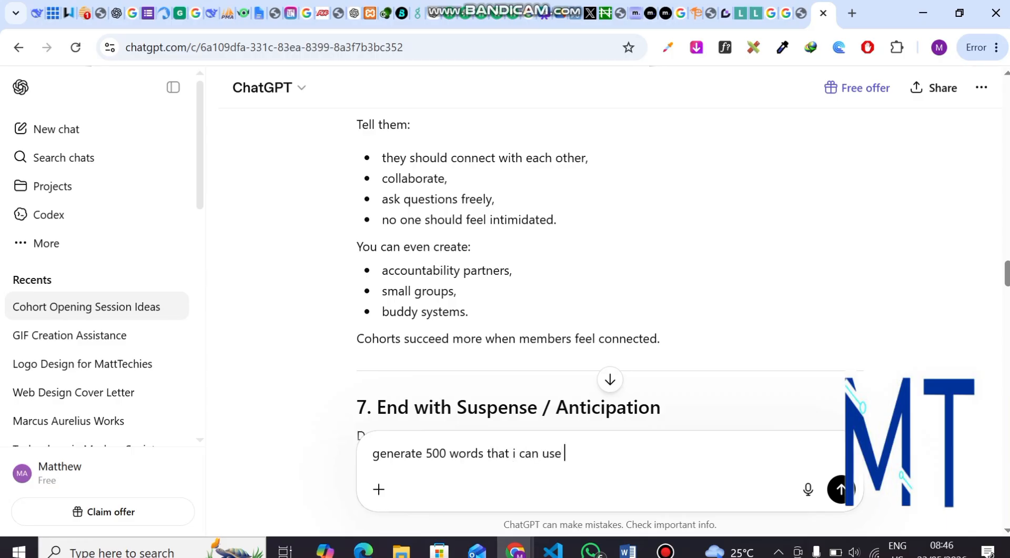
{"action": "type", "text": " for my word articu"}
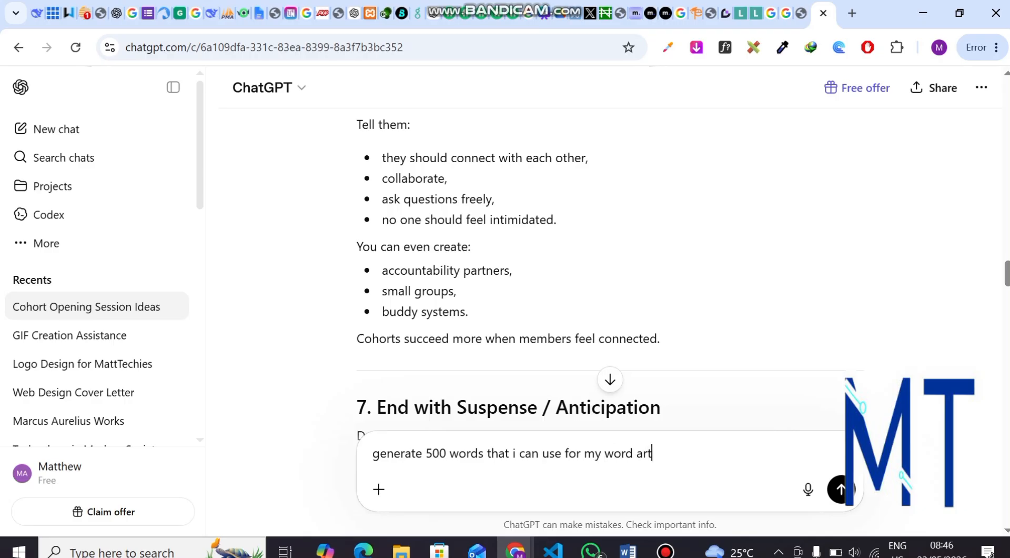
{"action": "key", "text": "BackSpace"}
{"action": "type", "text": "u"}
{"action": "key", "text": "BackSpace"}
{"action": "type", "text": "le"}
{"action": "key", "text": "Return"}
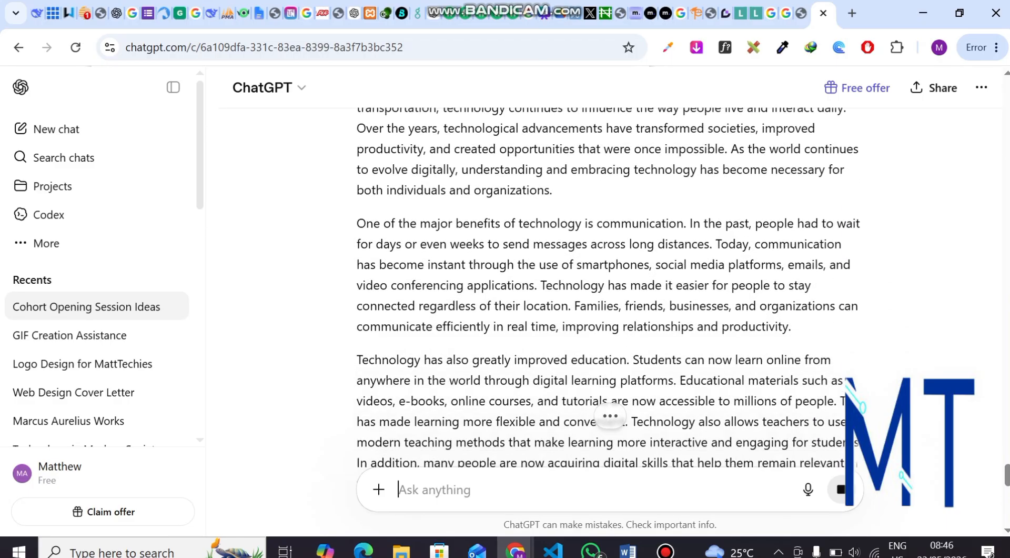
Step: Select the full 'The Importance of Technology in Modern Society' reply, then return to Word
{"action": "scroll", "coordinate": [611, 287], "scroll_direction": "up", "scroll_amount": 9}
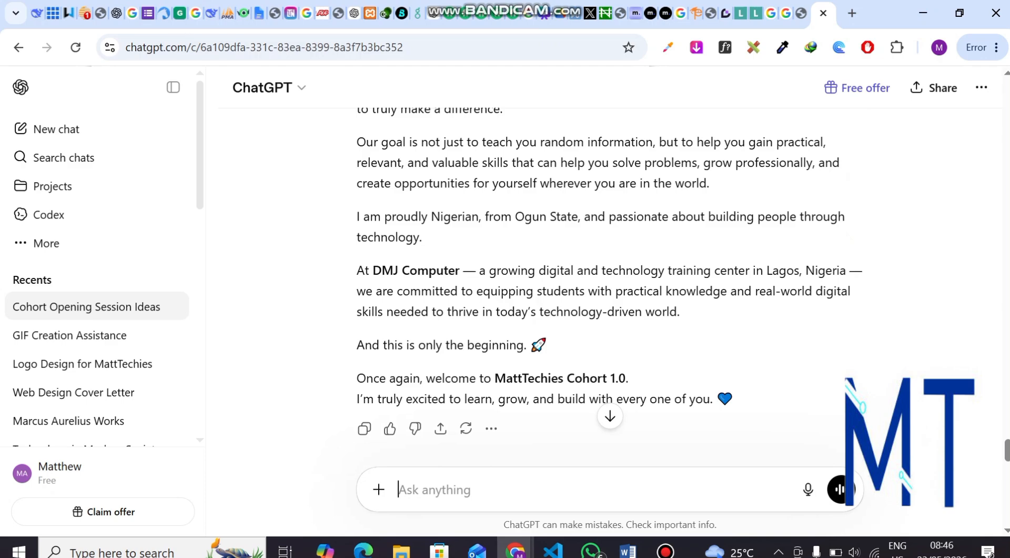
{"action": "scroll", "coordinate": [611, 287], "scroll_direction": "up", "scroll_amount": 15}
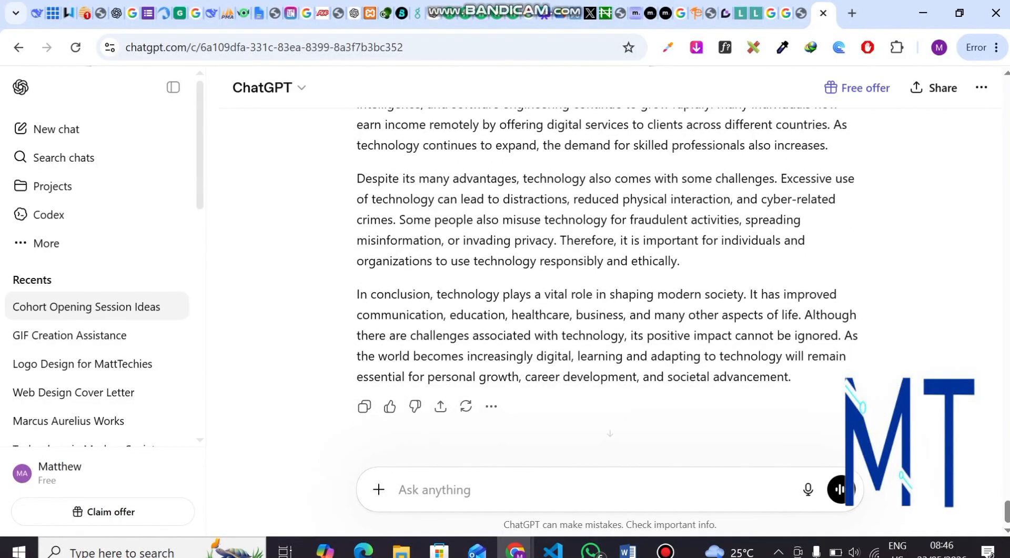
{"action": "scroll", "coordinate": [610, 287], "scroll_direction": "up", "scroll_amount": 14}
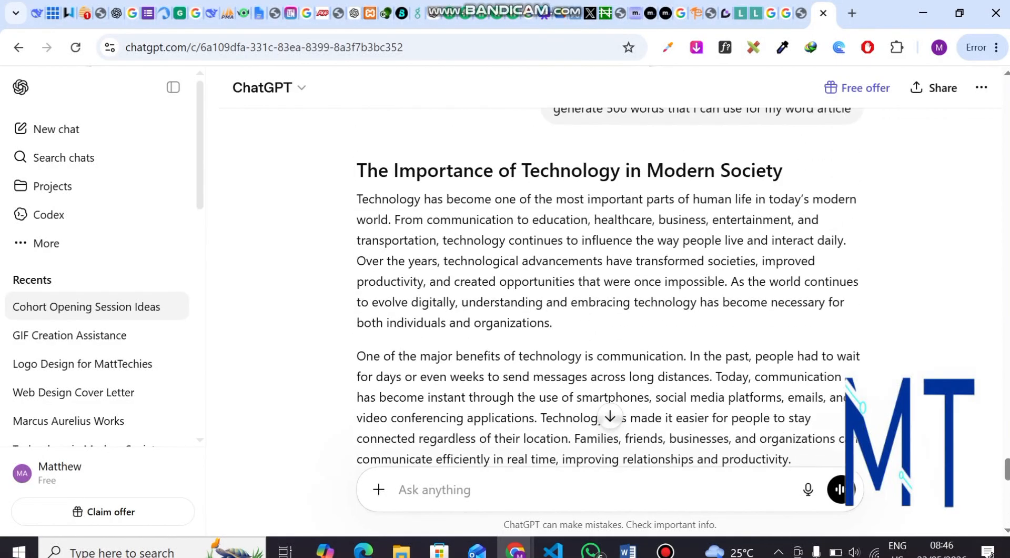
{"action": "mouse_move", "coordinate": [358, 171]}
{"action": "left_mouse_down"}
{"action": "mouse_move", "coordinate": [520, 261]}
{"action": "mouse_move", "coordinate": [537, 245]}
{"action": "mouse_move", "coordinate": [534, 306]}
{"action": "mouse_move", "coordinate": [756, 335]}
{"action": "mouse_move", "coordinate": [818, 355]}
{"action": "mouse_move", "coordinate": [792, 377]}
{"action": "left_mouse_up"}
{"action": "scroll", "coordinate": [520, 261], "scroll_direction": "down", "scroll_amount": 6}
{"action": "scroll", "coordinate": [534, 307], "scroll_direction": "down", "scroll_amount": 6}
{"action": "scroll", "coordinate": [534, 306], "scroll_direction": "down", "scroll_amount": 2}
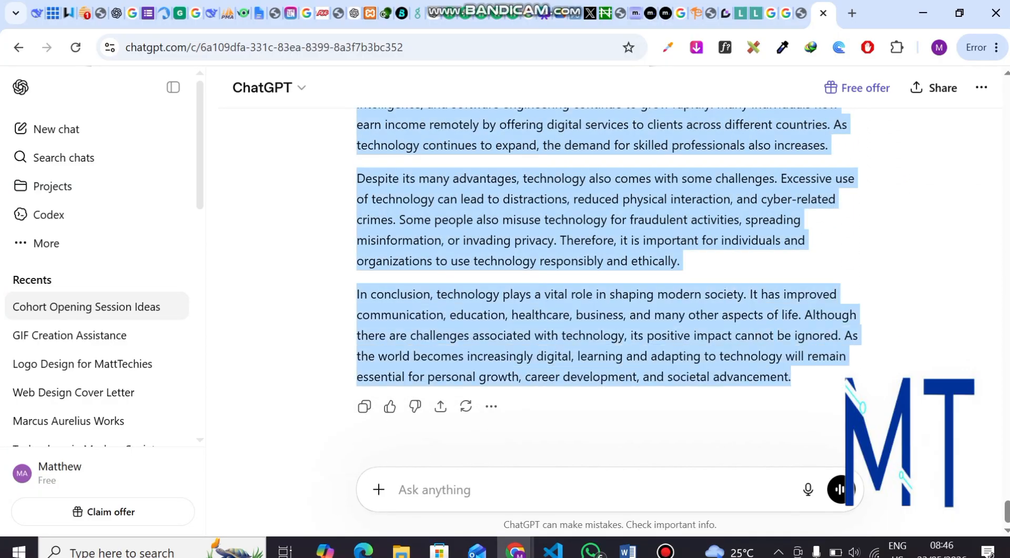
{"action": "left_click", "coordinate": [628, 550]}
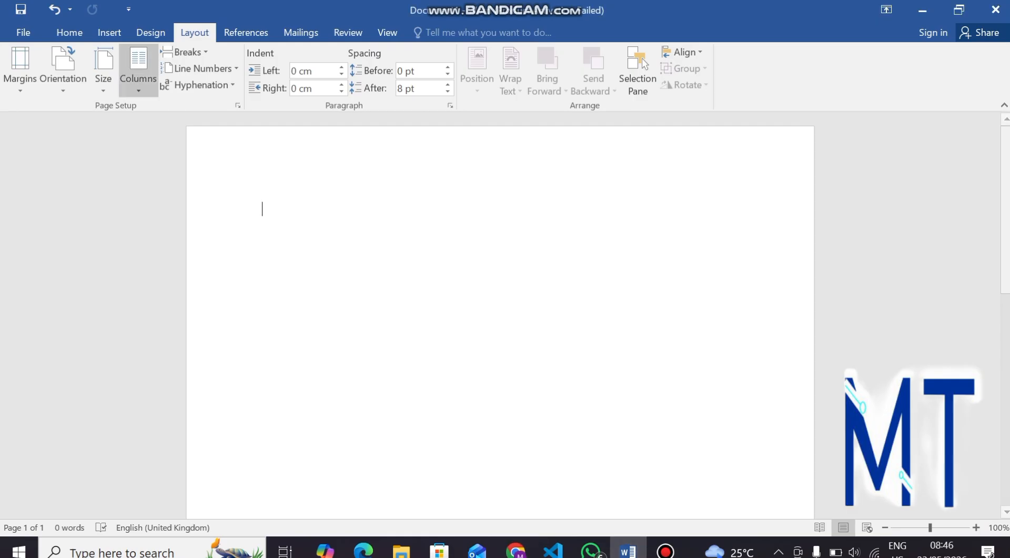
Step: Open the column choices, dismiss them unchanged, and select the empty first paragraph
{"action": "left_click", "coordinate": [138, 69]}
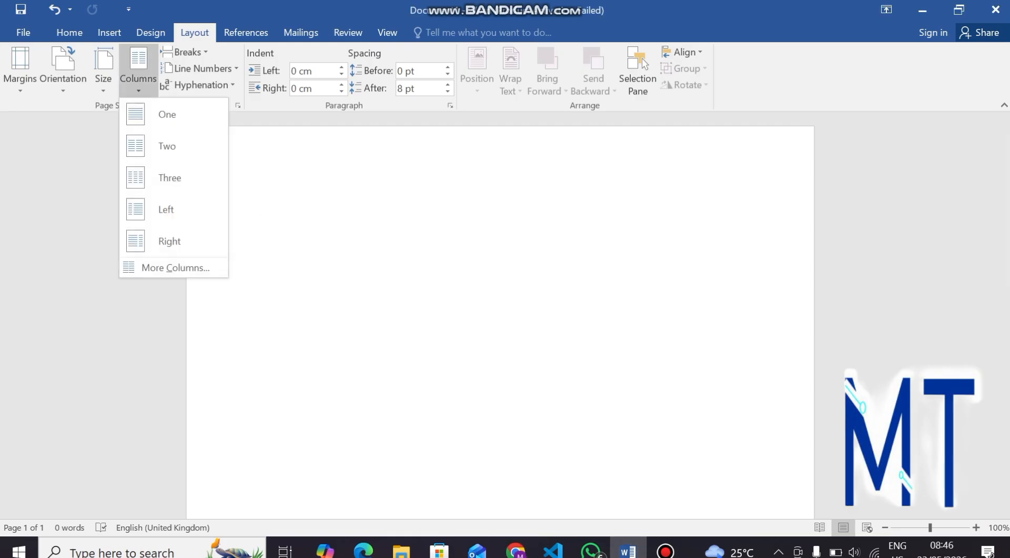
{"action": "left_click", "coordinate": [265, 213]}
{"action": "double_click", "coordinate": [266, 213]}
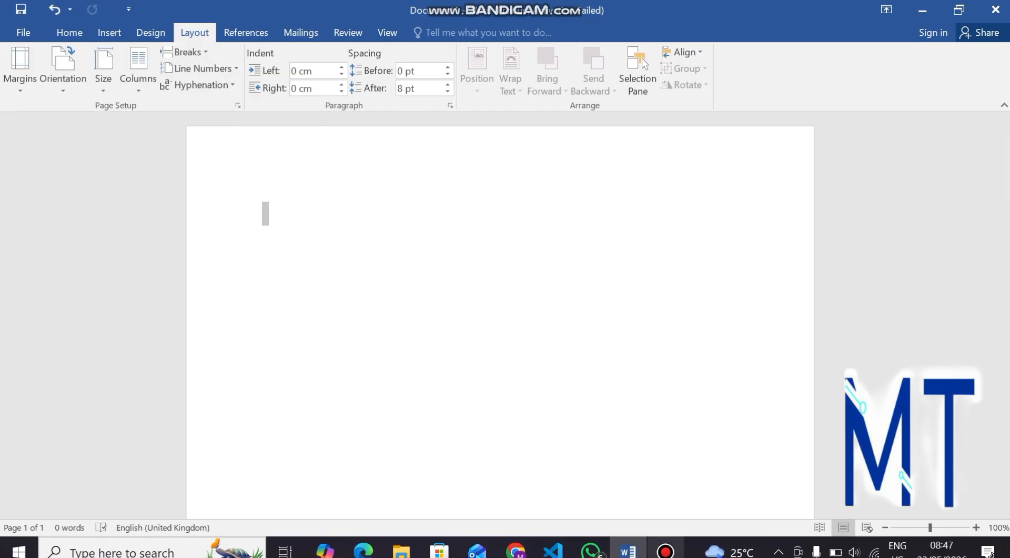
Step: Pause the screen recorder and back out of Word's save screen to the document
{"action": "left_click", "coordinate": [666, 552]}
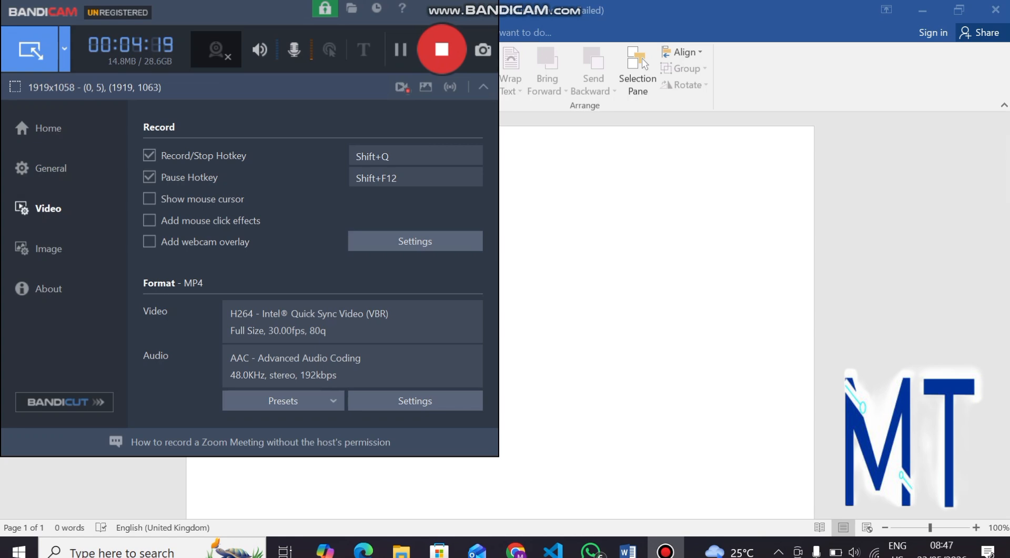
{"action": "left_click", "coordinate": [653, 237]}
{"action": "key", "text": "ctrl+s"}
{"action": "left_click", "coordinate": [25, 30]}
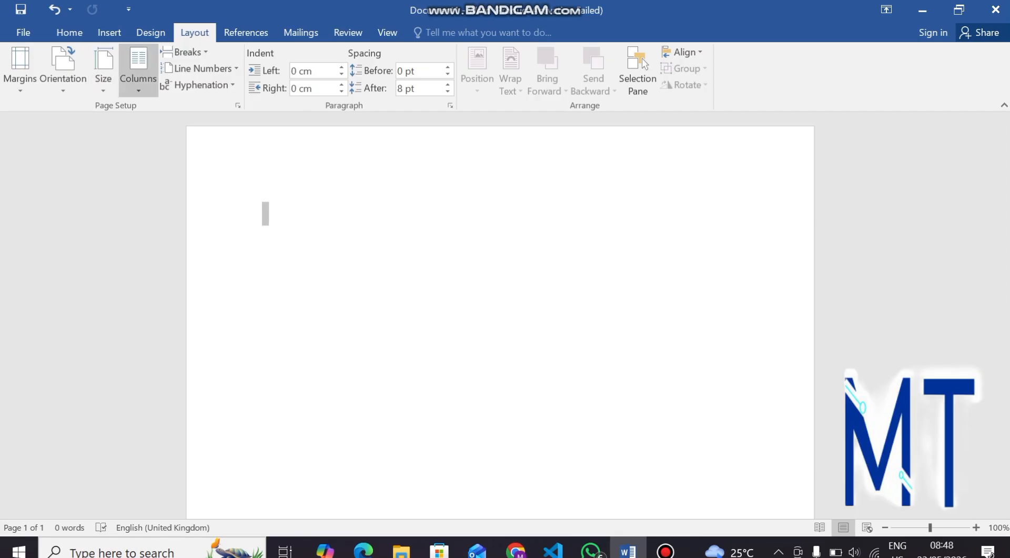
Step: Set the document to one column, then type a test line and delete it
{"action": "left_click", "coordinate": [138, 74]}
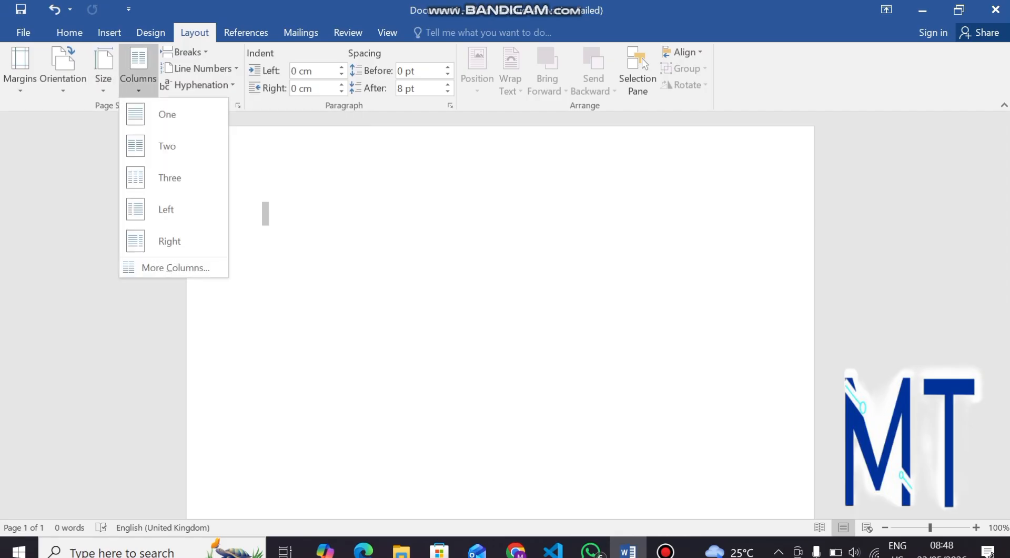
{"action": "left_click", "coordinate": [166, 114]}
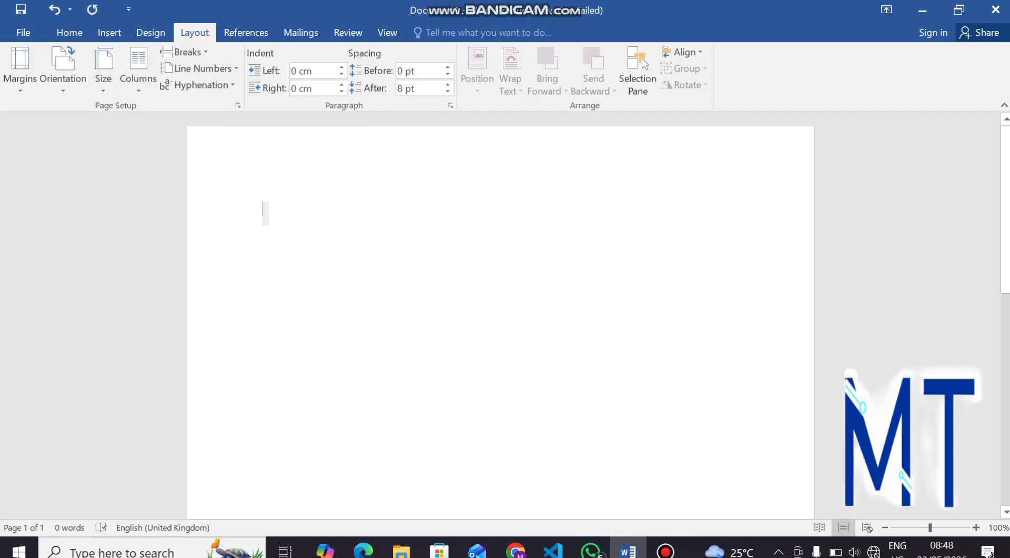
{"action": "type", "text": "jfkjfakjdklfjflkdjfkdlaff"}
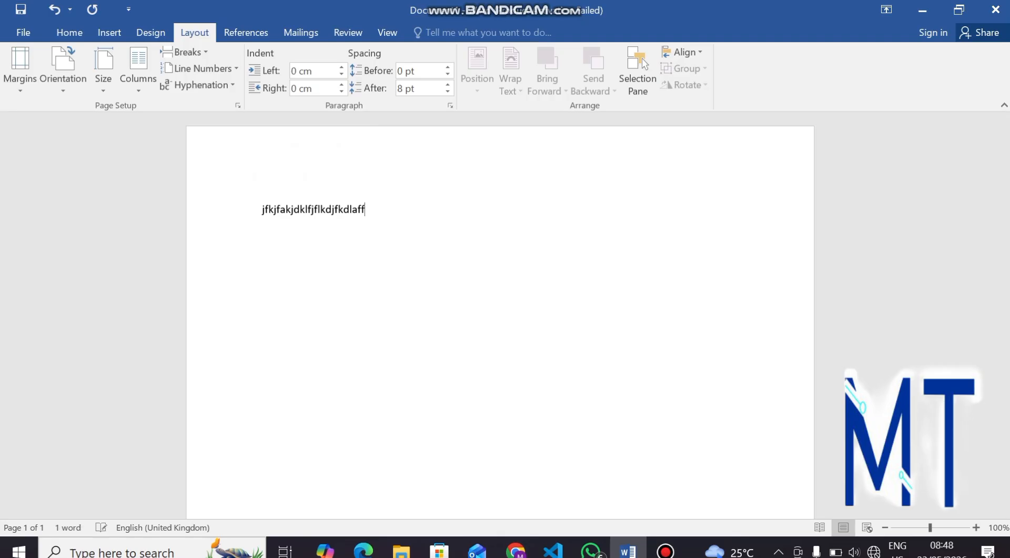
{"action": "type", "text": "iokofjeiofwjefiojeijfioafjeofjaefaeofjdoifjew"}
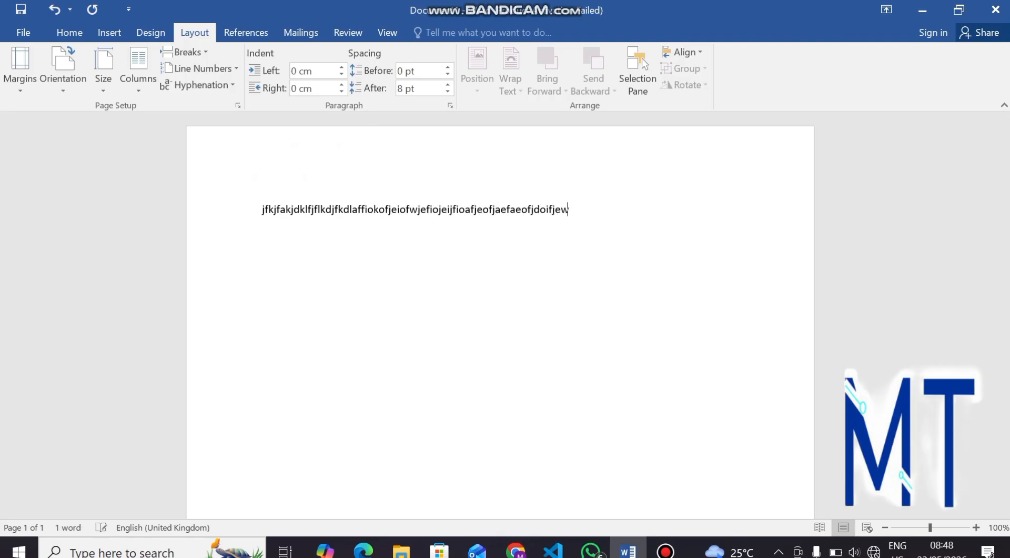
{"action": "type", "text": "ifoewajfioawjfoijaoij"}
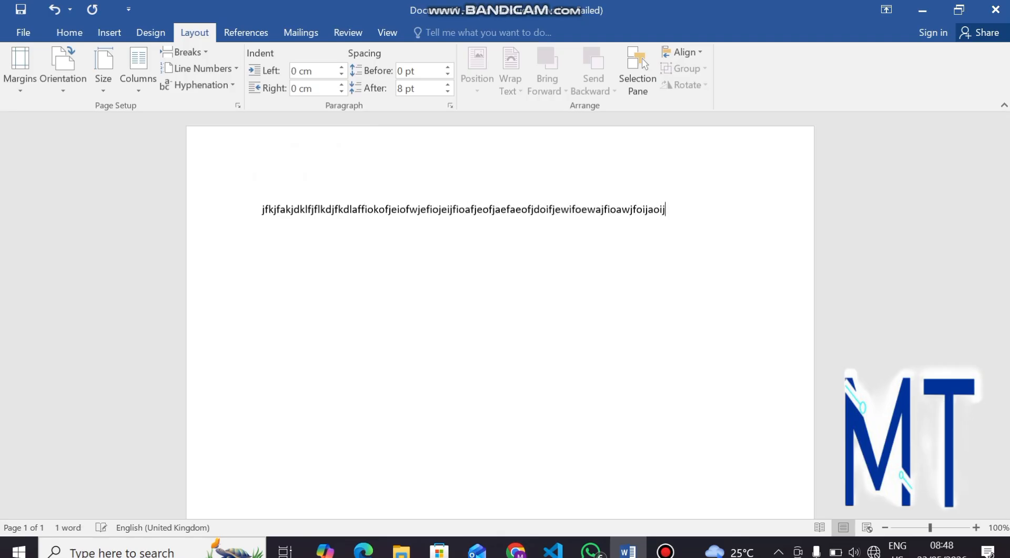
{"action": "key", "text": "ctrl+a"}
{"action": "key", "text": "Delete"}
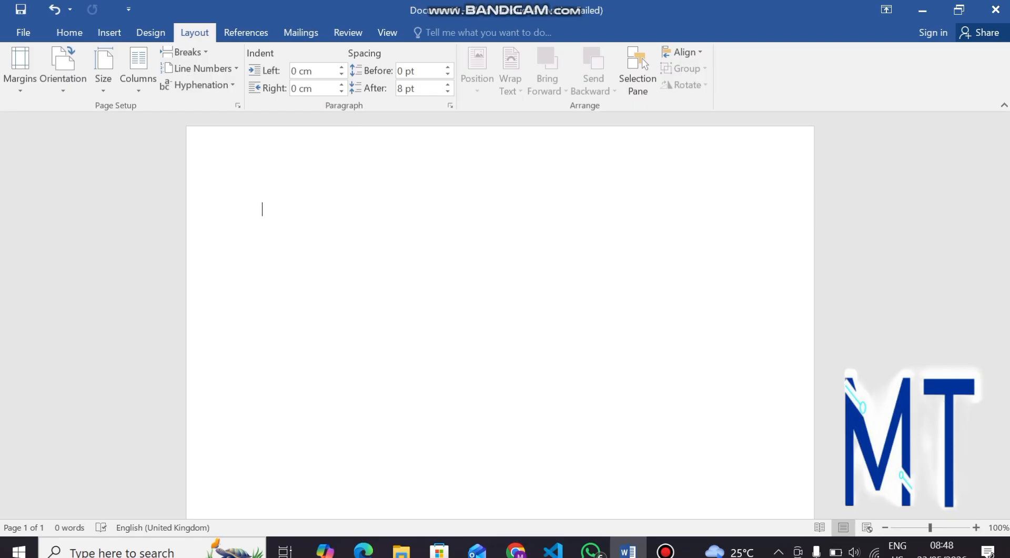
Step: Paste the copied essay into the document and select its body paragraphs
{"action": "key", "text": "ctrl+v"}
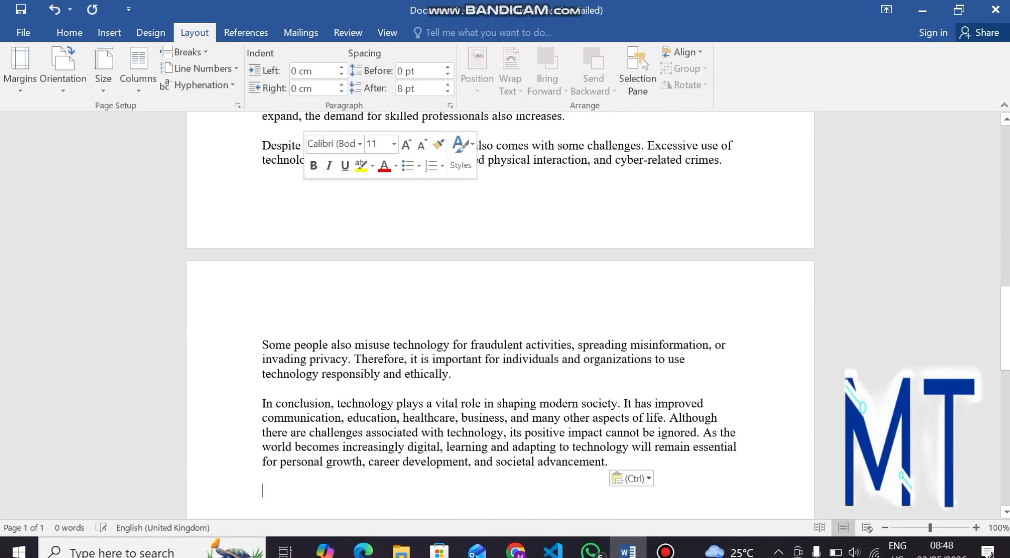
{"action": "scroll", "coordinate": [500, 316], "scroll_direction": "down", "scroll_amount": 9}
{"action": "scroll", "coordinate": [500, 316], "scroll_direction": "up", "scroll_amount": 20}
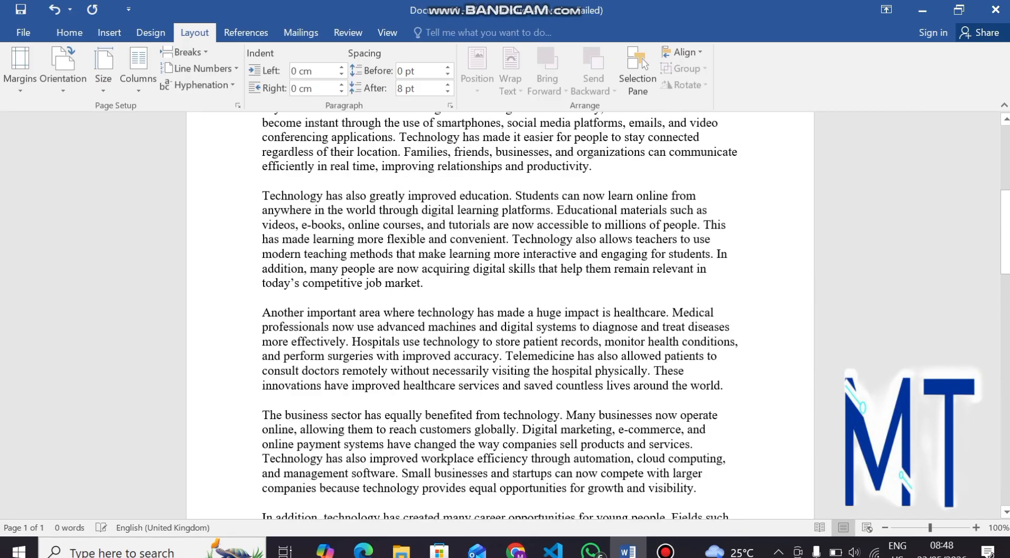
{"action": "scroll", "coordinate": [500, 316], "scroll_direction": "down", "scroll_amount": 20}
{"action": "scroll", "coordinate": [500, 315], "scroll_direction": "up", "scroll_amount": 9}
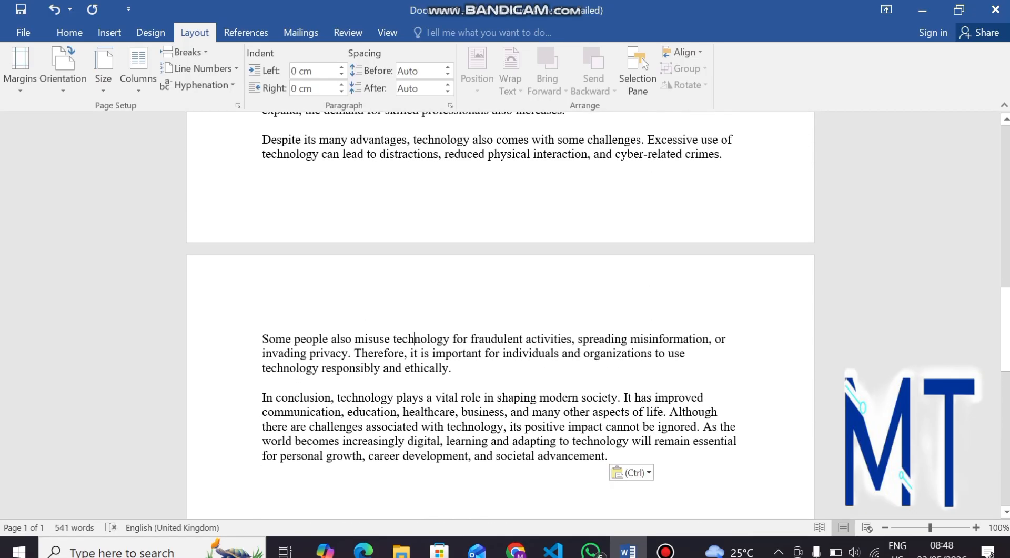
{"action": "scroll", "coordinate": [500, 315], "scroll_direction": "up", "scroll_amount": 4}
{"action": "scroll", "coordinate": [500, 315], "scroll_direction": "up", "scroll_amount": 10}
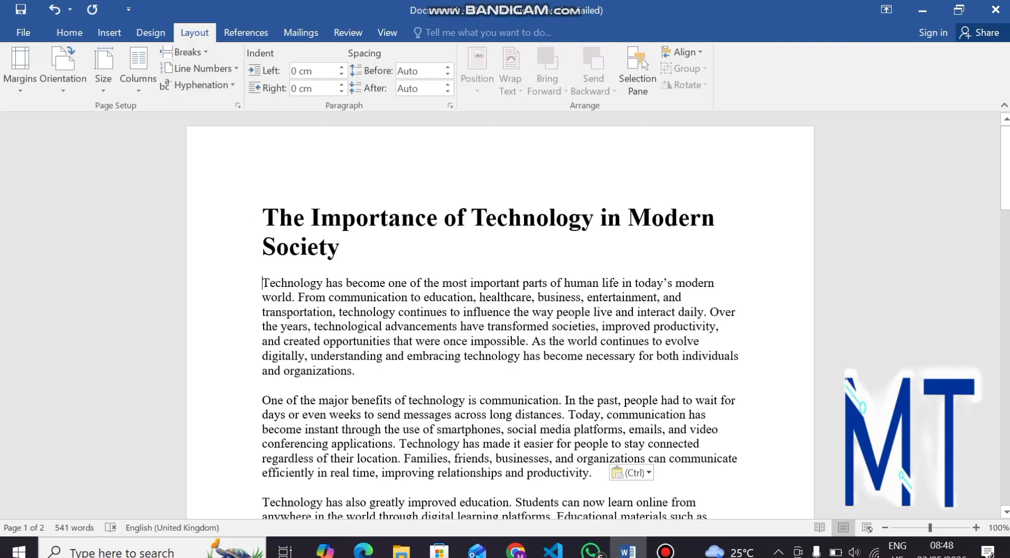
{"action": "left_click_drag", "start_coordinate": [262, 283], "coordinate": [363, 375]}
{"action": "left_click_drag", "start_coordinate": [430, 407], "coordinate": [668, 418]}
{"action": "scroll", "coordinate": [500, 316], "scroll_direction": "up", "scroll_amount": 15}
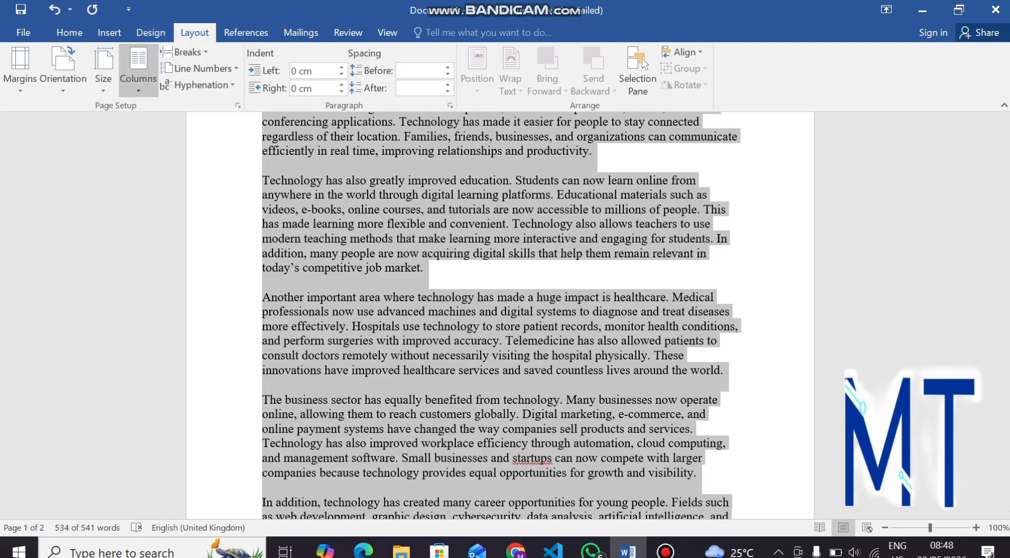
Step: Split the selected body text into two columns, then change it to three columns
{"action": "left_click", "coordinate": [138, 74]}
{"action": "left_click", "coordinate": [167, 146]}
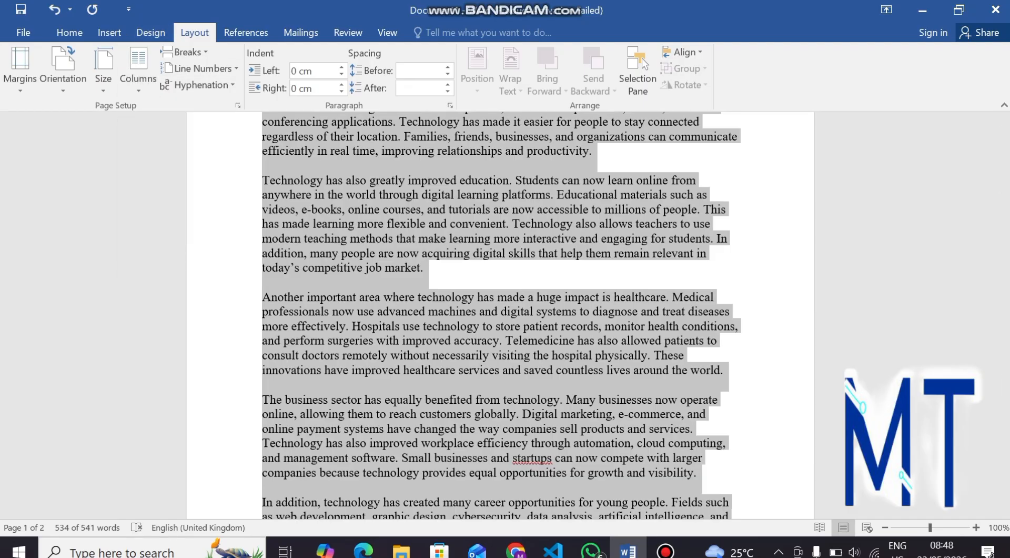
{"action": "scroll", "coordinate": [501, 315], "scroll_direction": "up", "scroll_amount": 5}
{"action": "scroll", "coordinate": [501, 315], "scroll_direction": "down", "scroll_amount": 15}
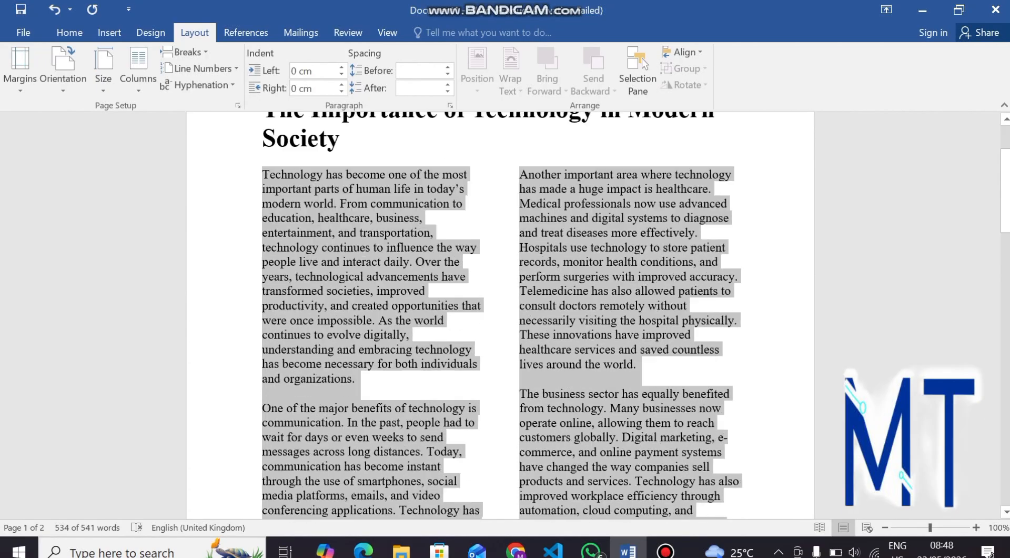
{"action": "scroll", "coordinate": [501, 314], "scroll_direction": "up", "scroll_amount": 10}
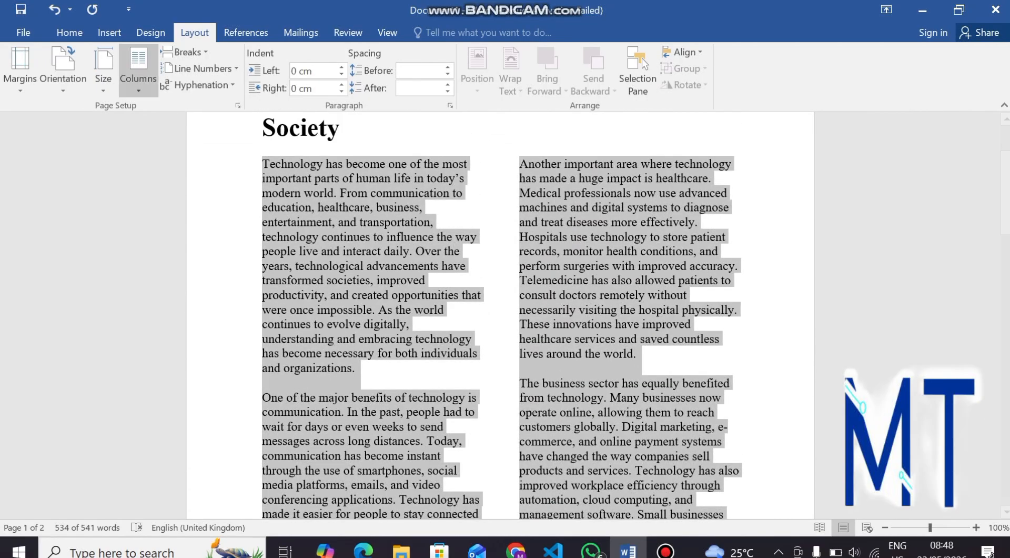
{"action": "left_click", "coordinate": [137, 68]}
{"action": "left_click", "coordinate": [168, 178]}
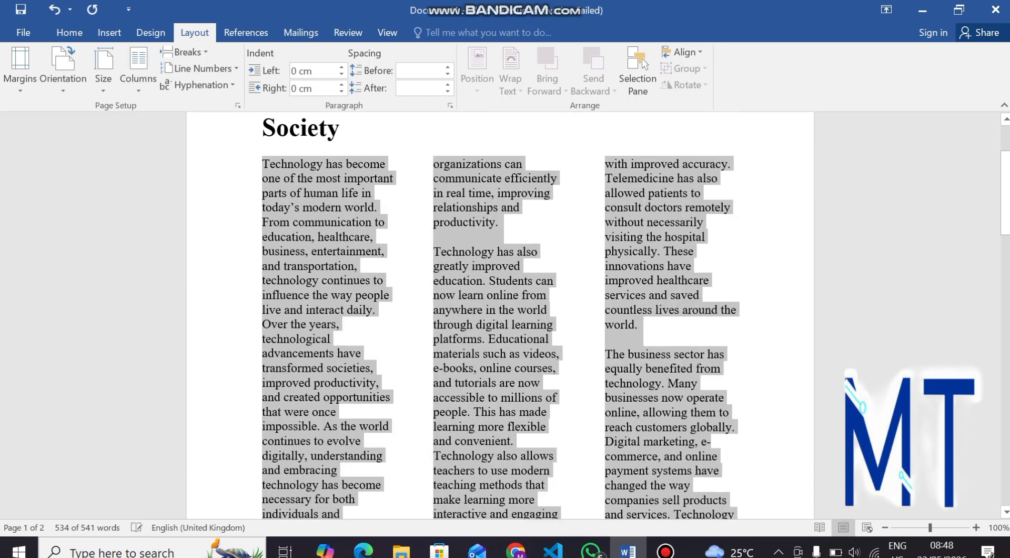
{"action": "scroll", "coordinate": [500, 315], "scroll_direction": "down", "scroll_amount": 7}
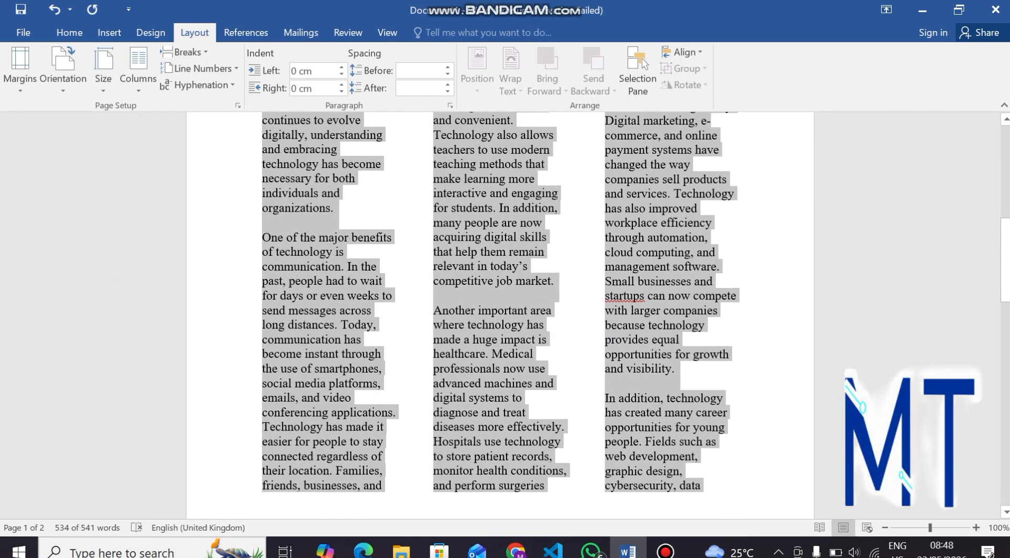
{"action": "scroll", "coordinate": [500, 315], "scroll_direction": "up", "scroll_amount": 7}
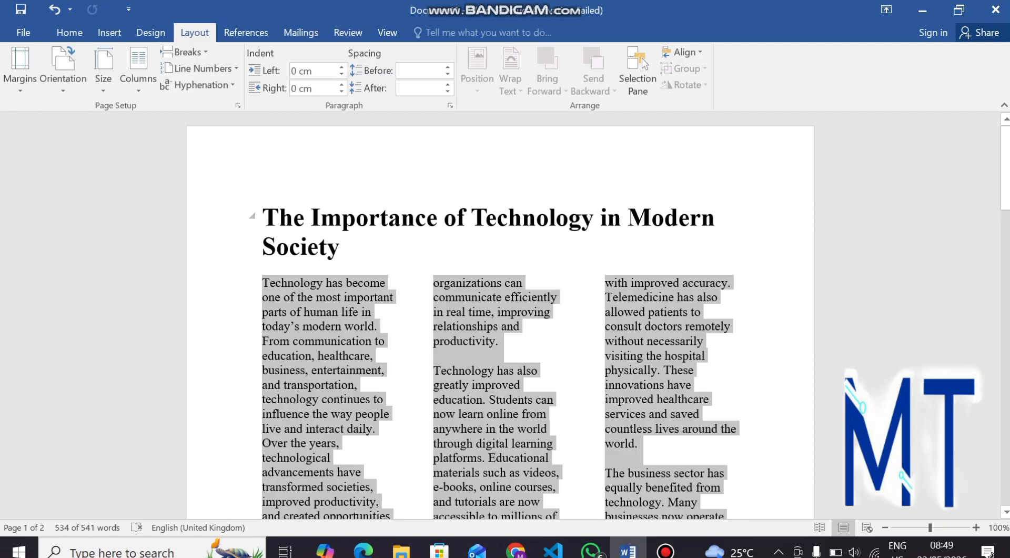
Step: Make the title 14 pt, centered and underlined
{"action": "triple_click", "coordinate": [339, 248]}
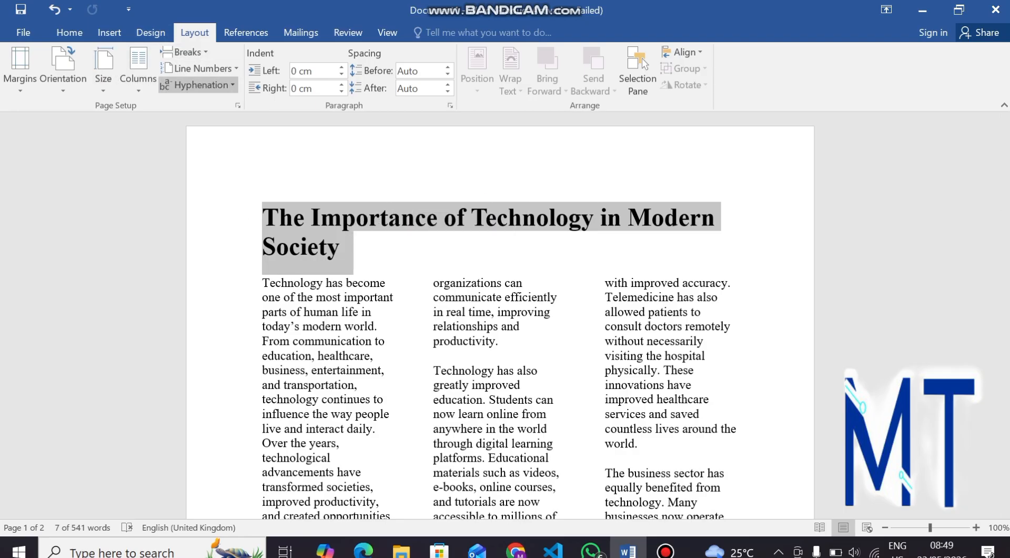
{"action": "left_click", "coordinate": [70, 32]}
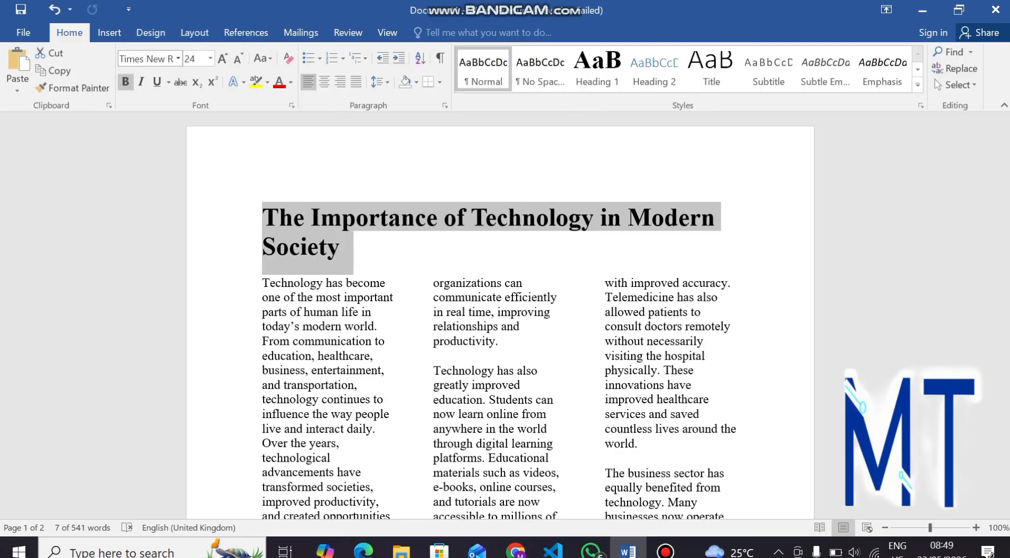
{"action": "left_click", "coordinate": [210, 58]}
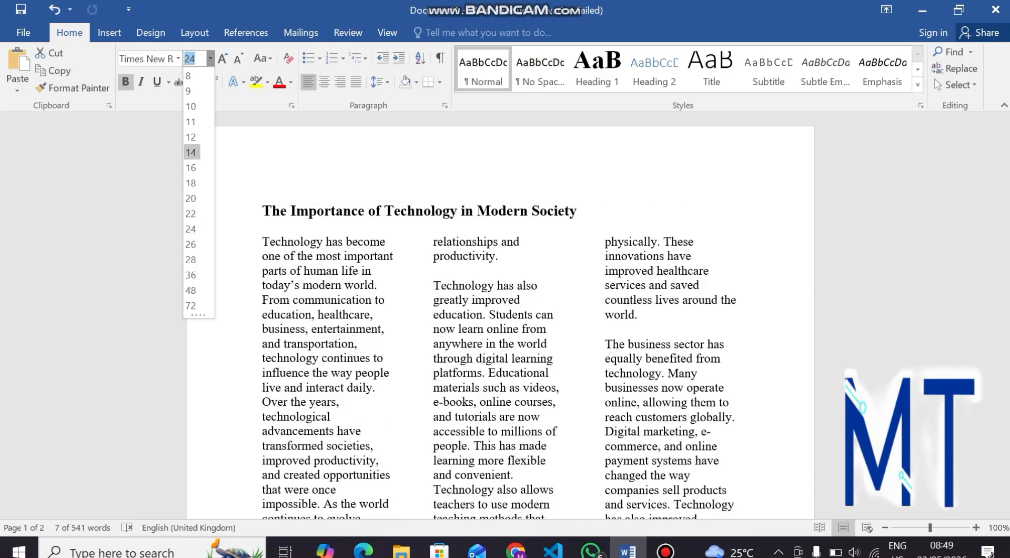
{"action": "left_click", "coordinate": [191, 152]}
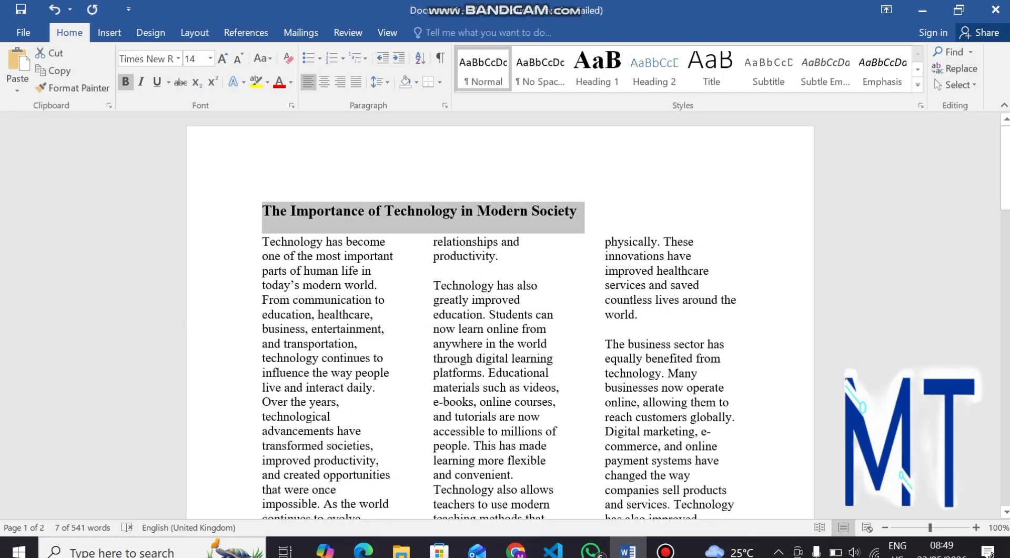
{"action": "key", "text": "ctrl+e"}
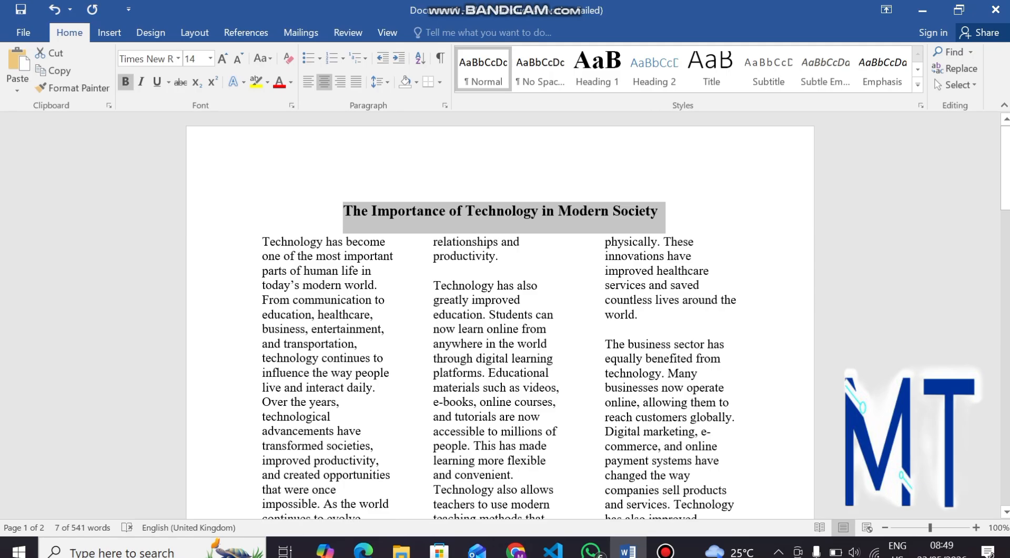
{"action": "key", "text": "ctrl+u"}
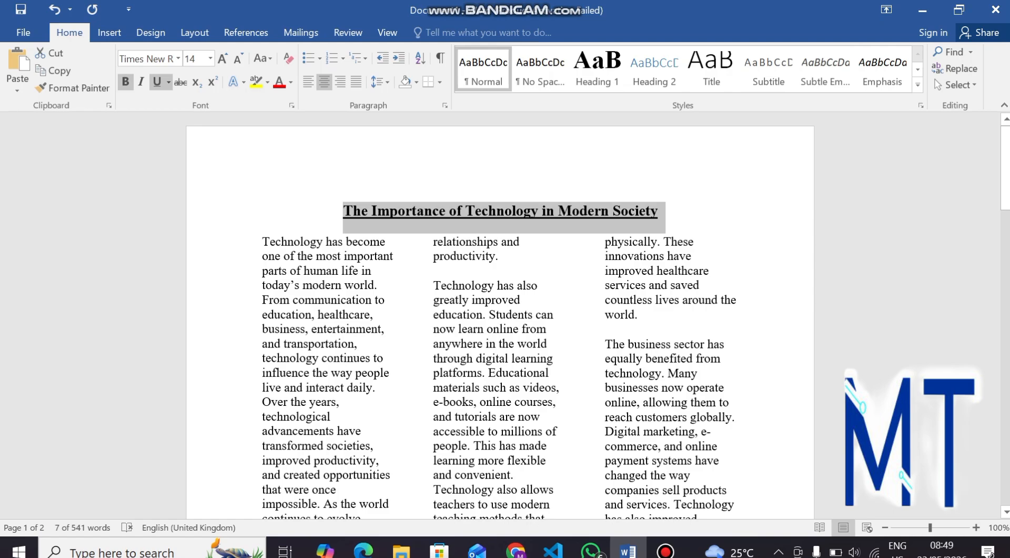
Step: Deselect the title and select the essay's first letter T
{"action": "left_click", "coordinate": [343, 211]}
{"action": "scroll", "coordinate": [500, 316], "scroll_direction": "down", "scroll_amount": 15}
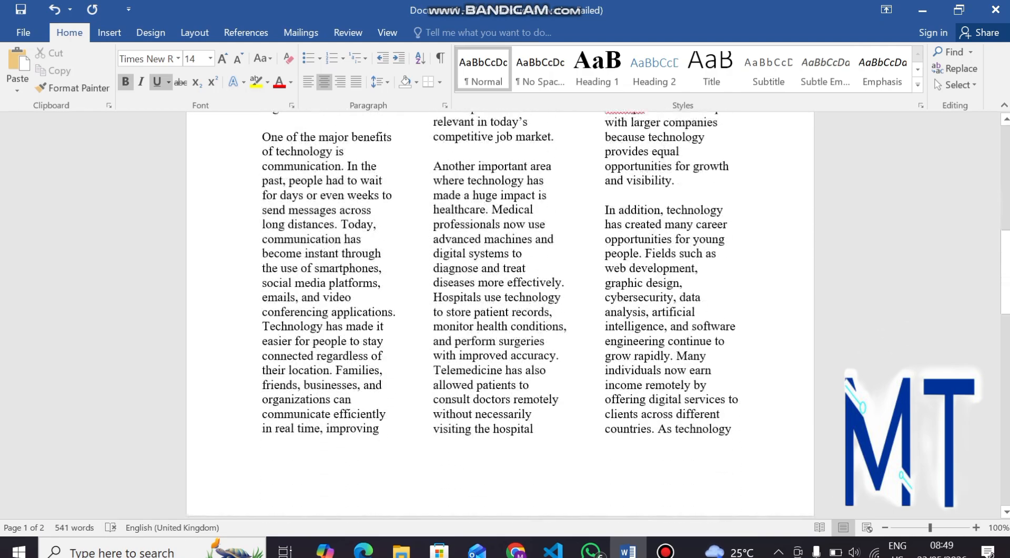
{"action": "scroll", "coordinate": [500, 315], "scroll_direction": "up", "scroll_amount": 15}
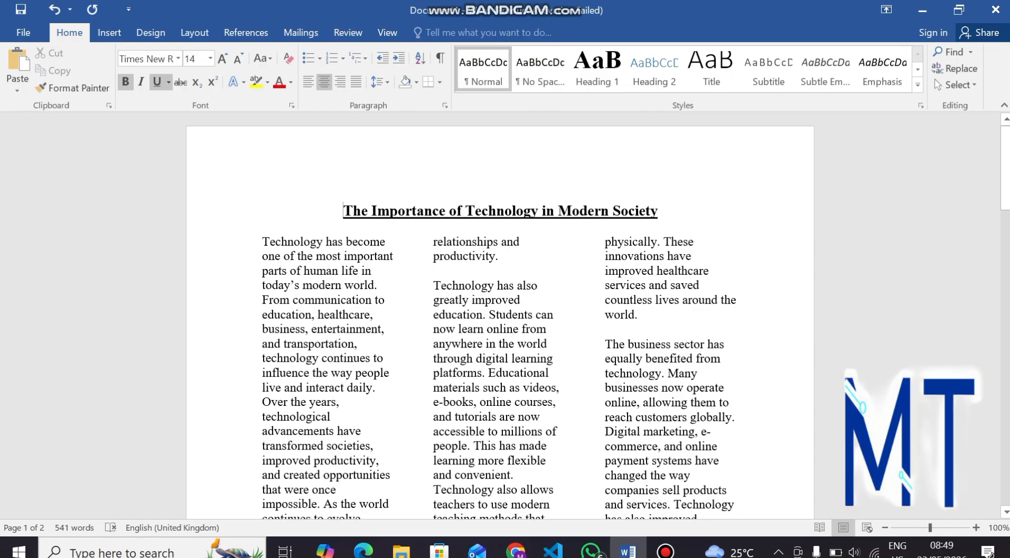
{"action": "left_click_drag", "start_coordinate": [263, 242], "coordinate": [269, 241]}
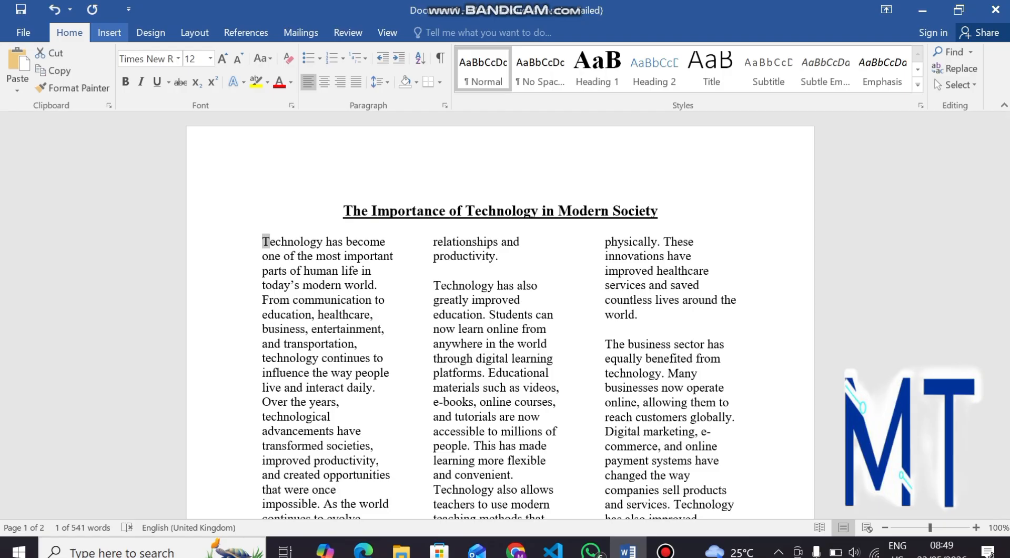
Step: Apply the Dropped drop cap to the essay's opening T so it spans three lines
{"action": "left_click", "coordinate": [109, 32]}
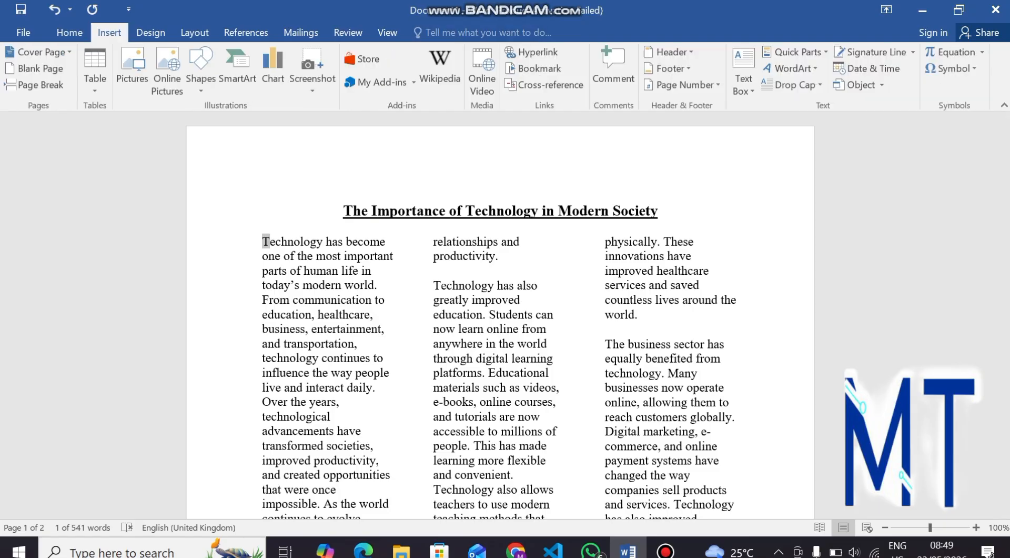
{"action": "left_click", "coordinate": [795, 85]}
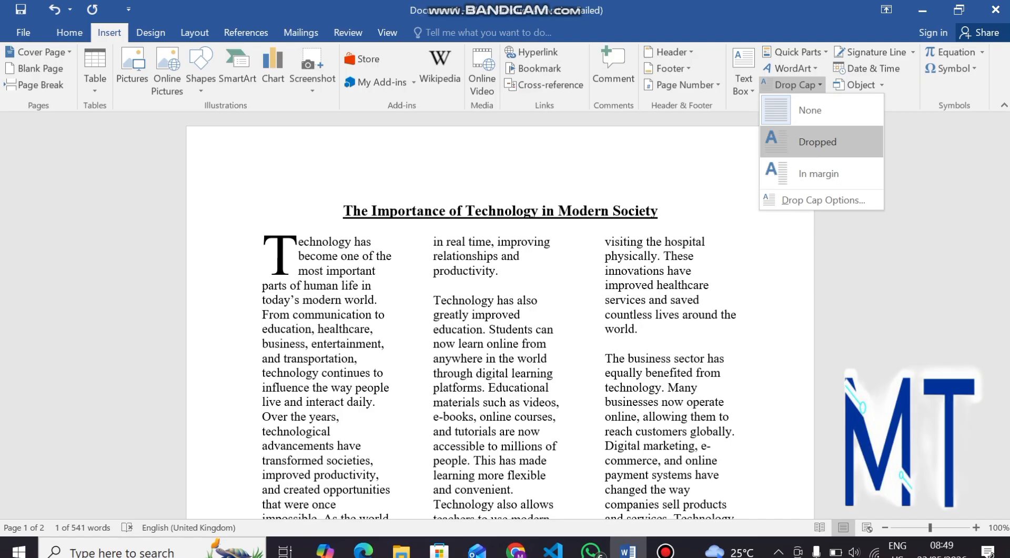
{"action": "left_click", "coordinate": [818, 142]}
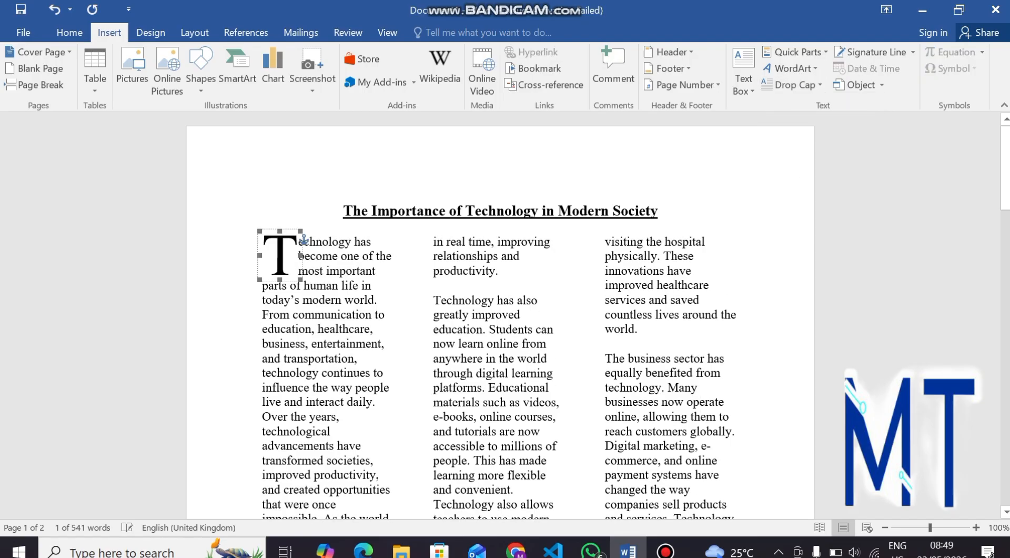
{"action": "scroll", "coordinate": [500, 316], "scroll_direction": "down", "scroll_amount": 15}
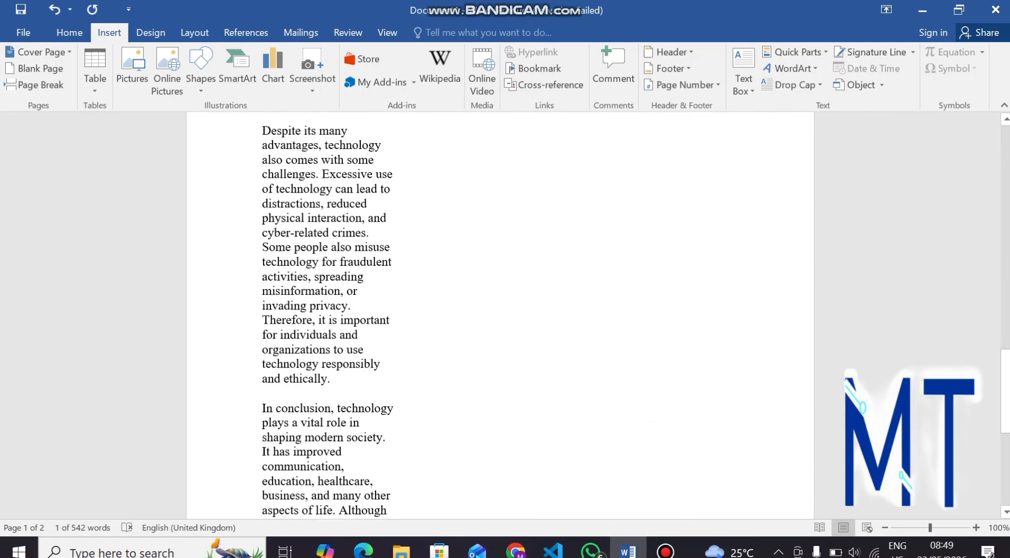
{"action": "scroll", "coordinate": [500, 316], "scroll_direction": "up", "scroll_amount": 15}
{"action": "scroll", "coordinate": [500, 316], "scroll_direction": "up", "scroll_amount": 1}
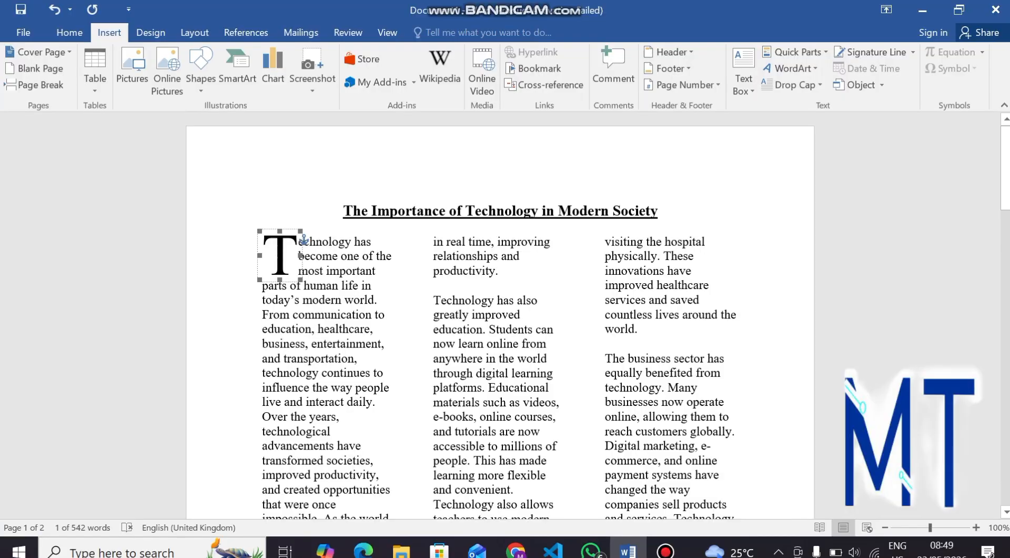
{"action": "scroll", "coordinate": [500, 316], "scroll_direction": "down", "scroll_amount": 8}
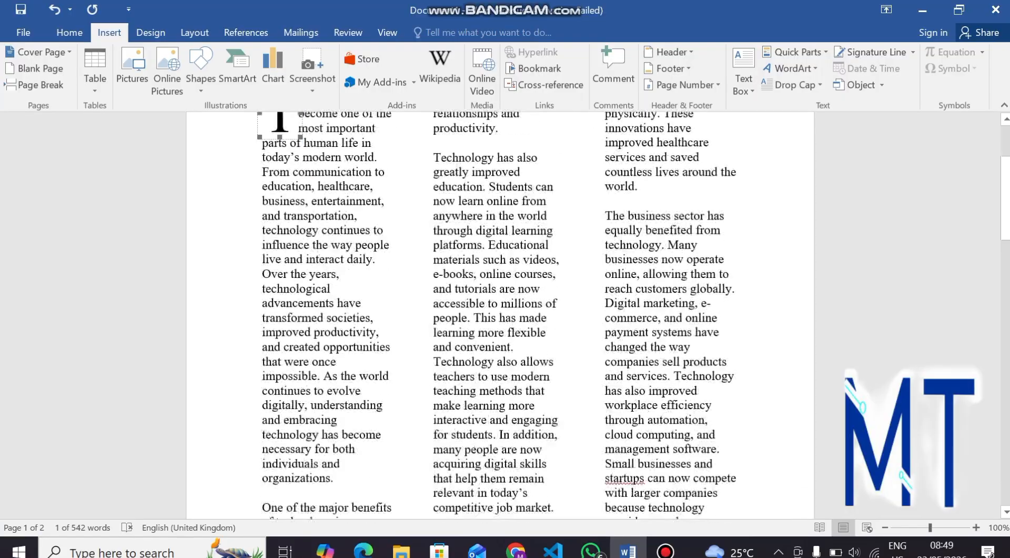
{"action": "scroll", "coordinate": [500, 316], "scroll_direction": "up", "scroll_amount": 8}
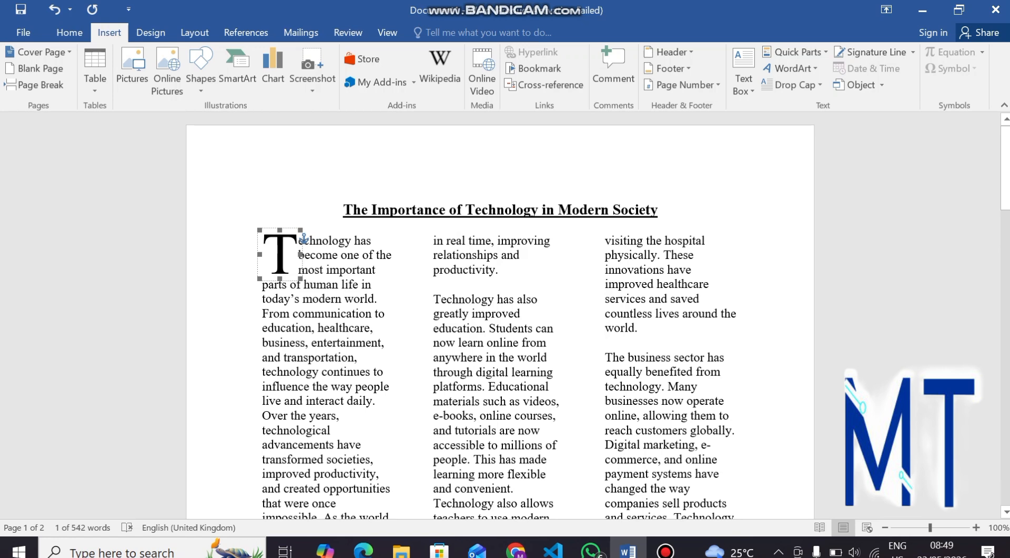